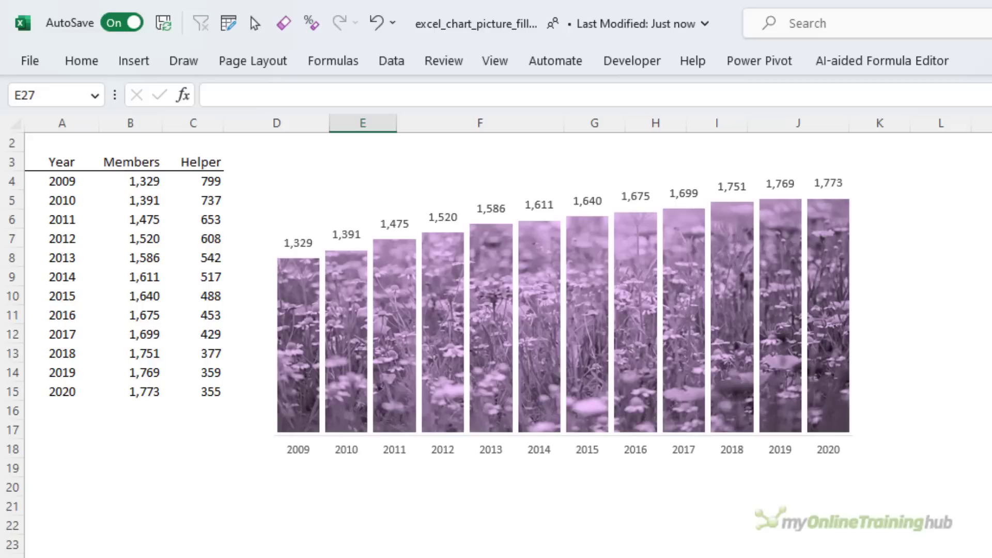
Delete the flower-picture column chart, keeping the Year, Members and Helper data table
click(376, 193)
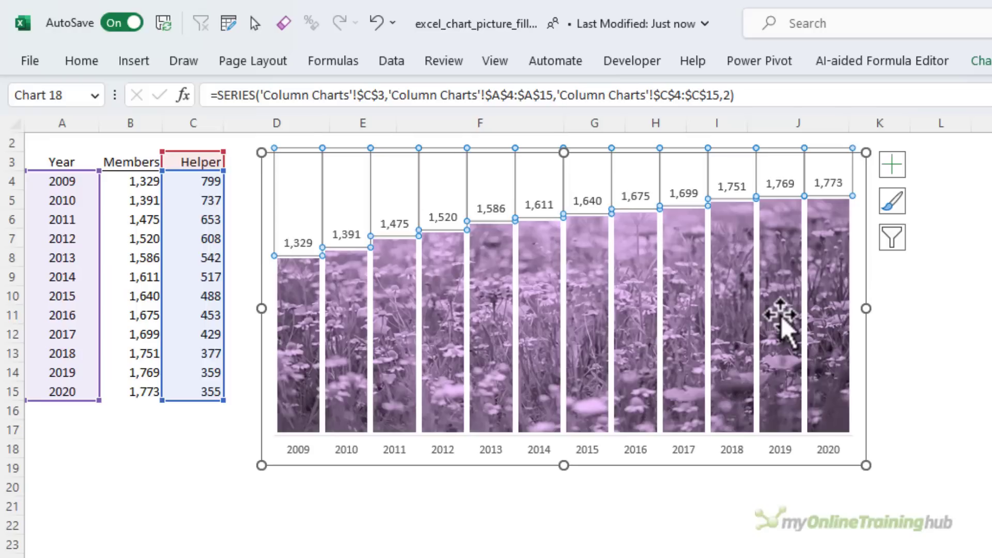
key(Escape)
key(Delete)
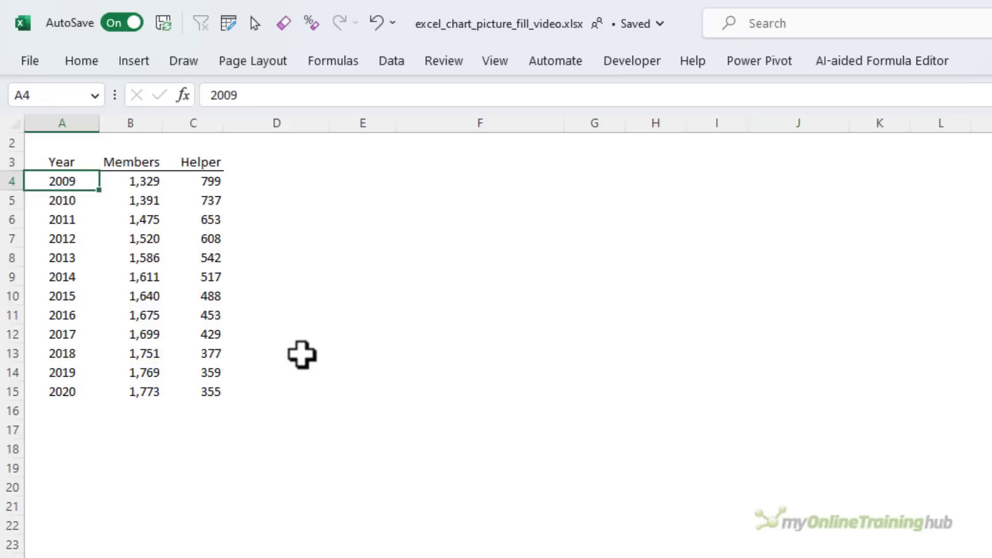
click(209, 186)
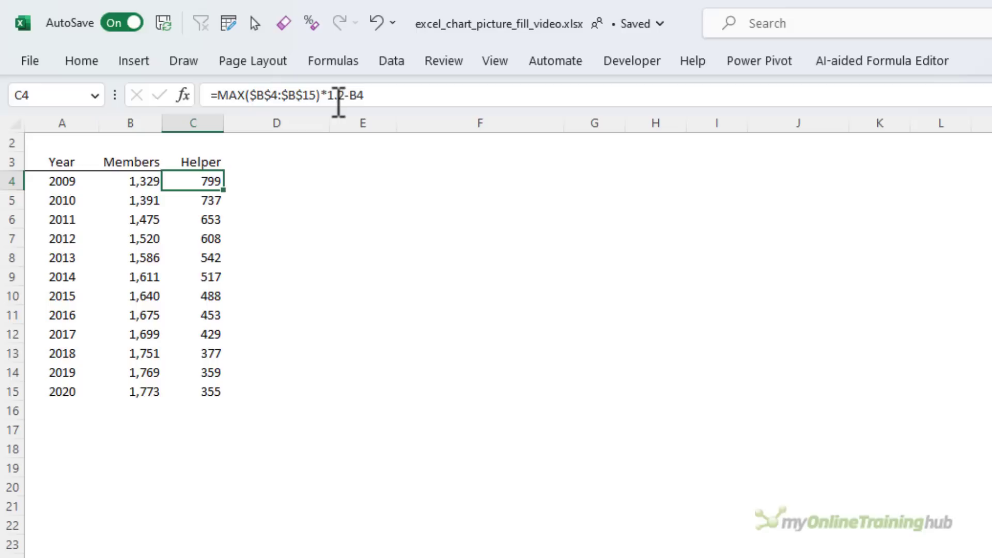
double_click(337, 96)
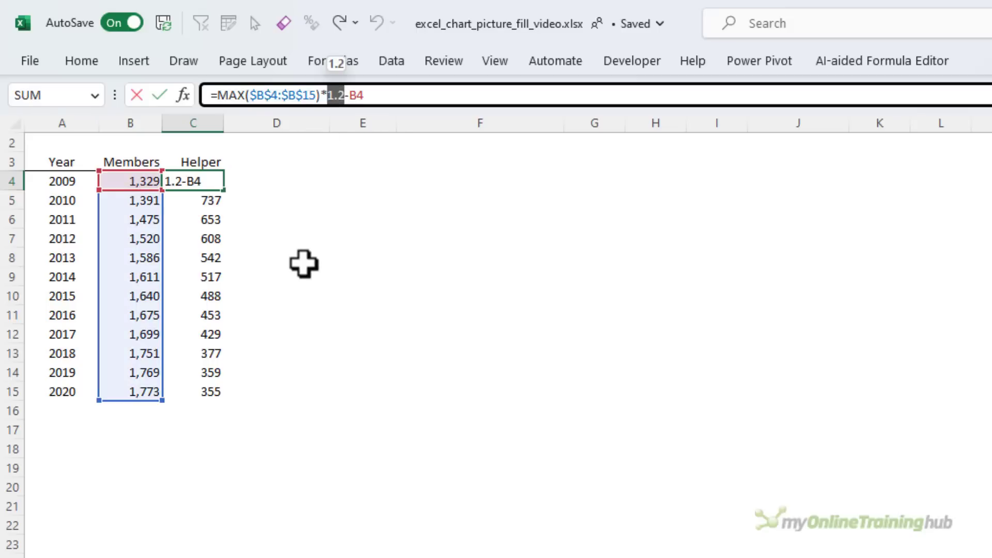
double_click(357, 95)
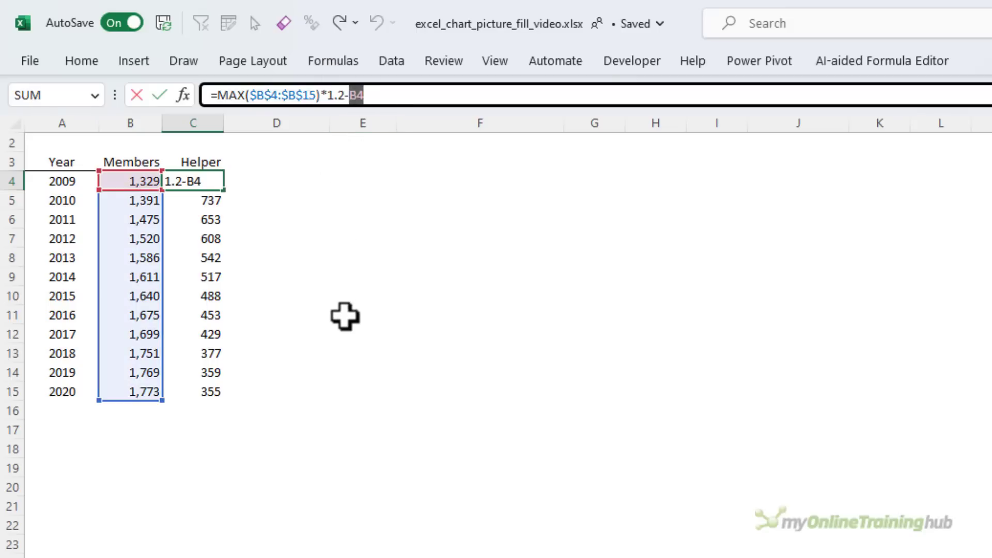
key(Tab)
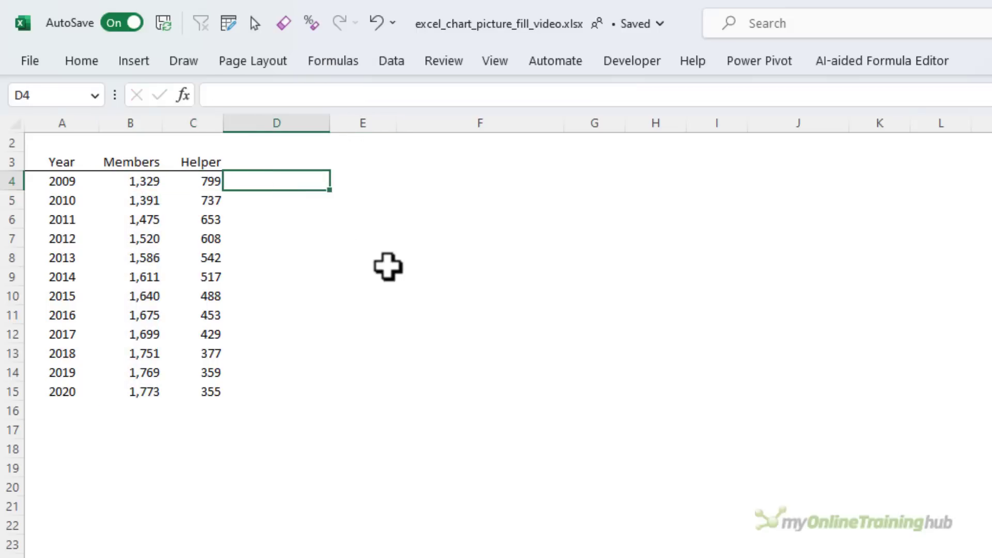
text(+)
key(Left)
key(Left)
text(+)
key(Left)
key(Return)
key(Up)
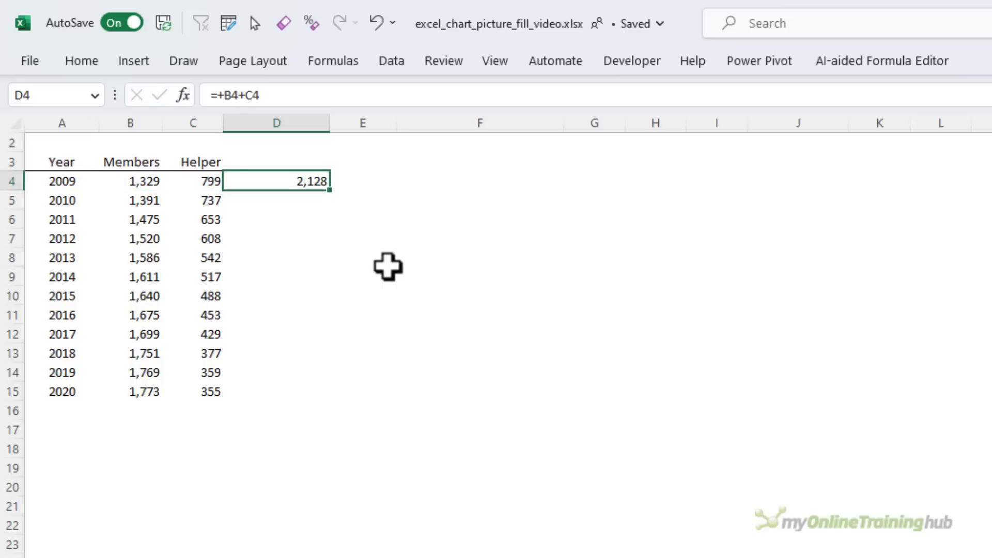
double_click(330, 192)
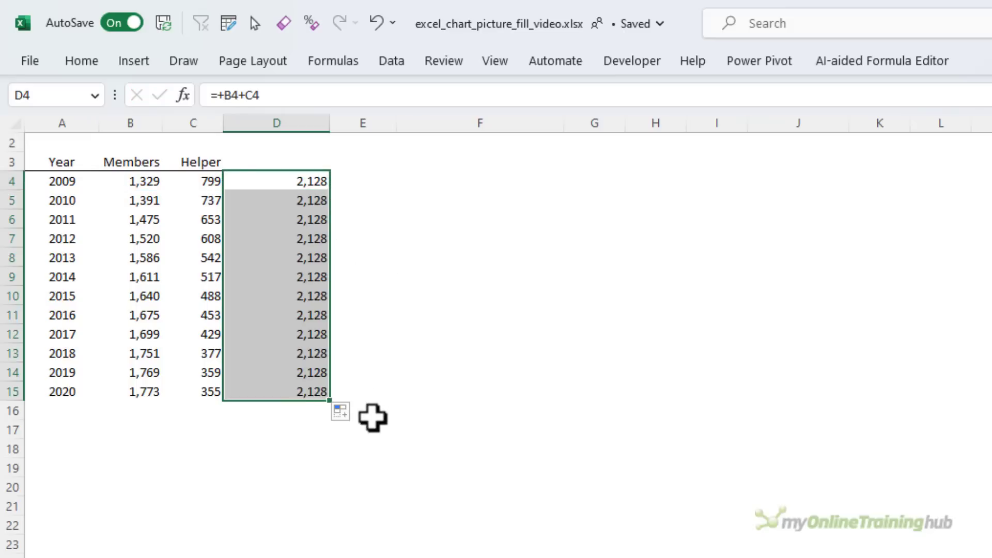
key(Delete)
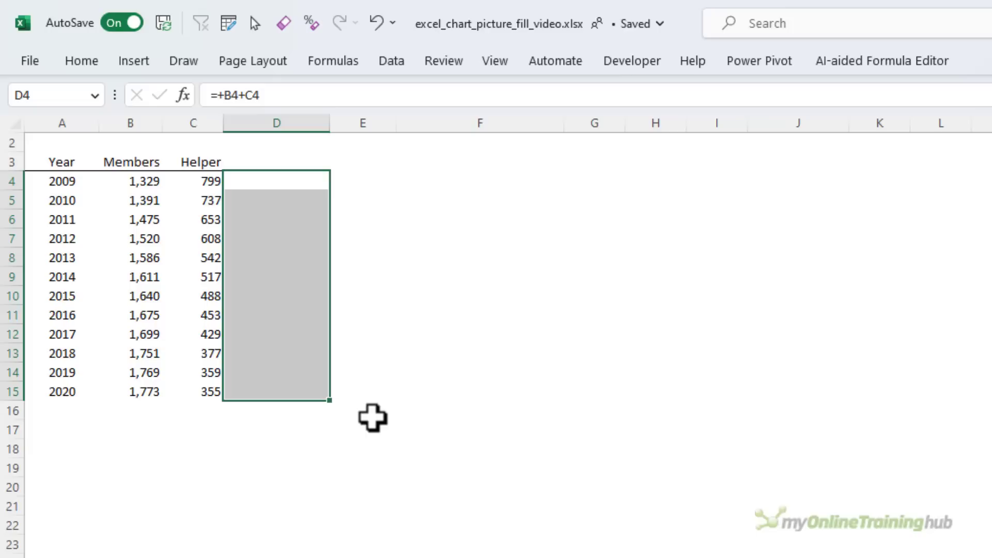
Insert a stacked column chart from the Year, Members and Helper data in A3:C15
click(56, 164)
drag(56, 165, 195, 388)
click(132, 65)
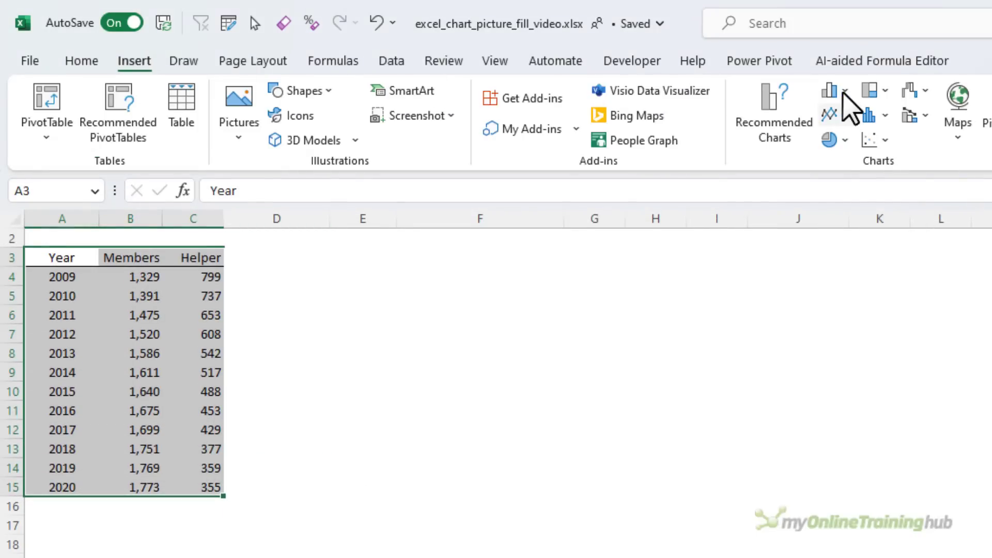
click(838, 92)
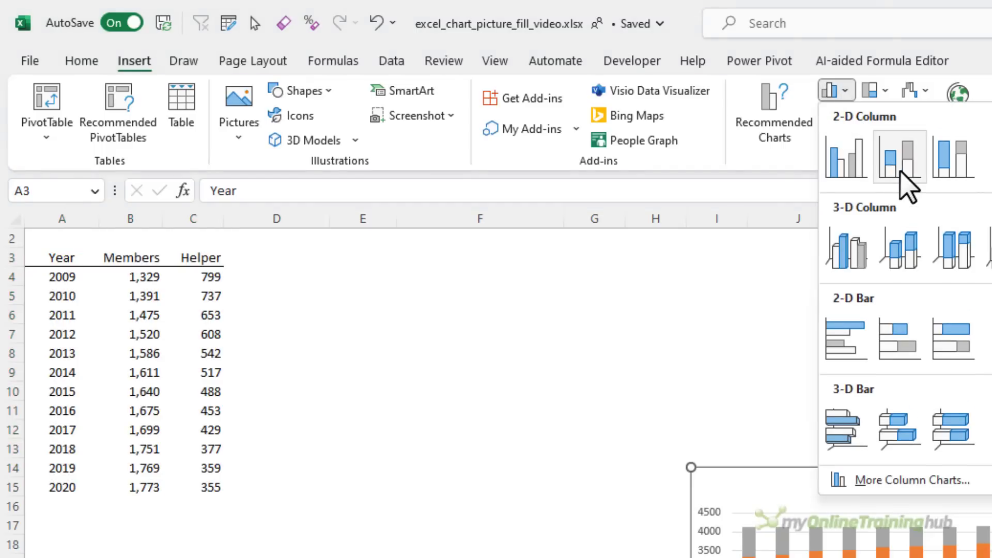
click(908, 176)
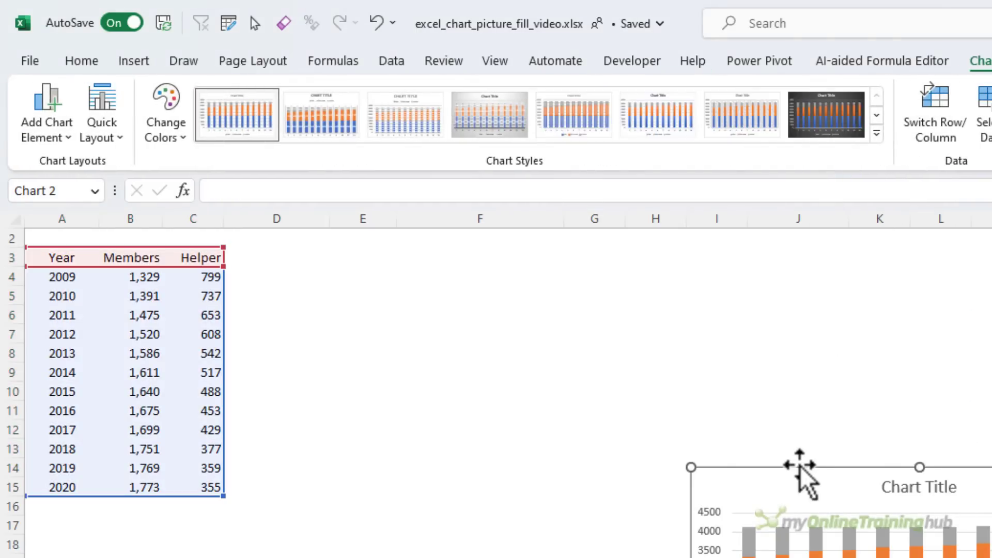
Move the new chart beside the data table and enlarge it
drag(802, 469, 371, 254)
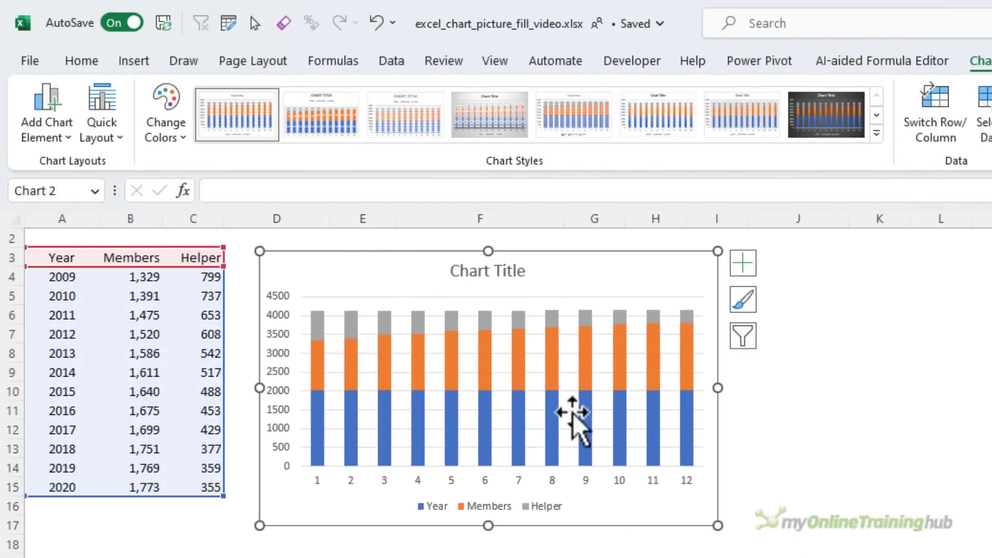
drag(715, 524, 854, 557)
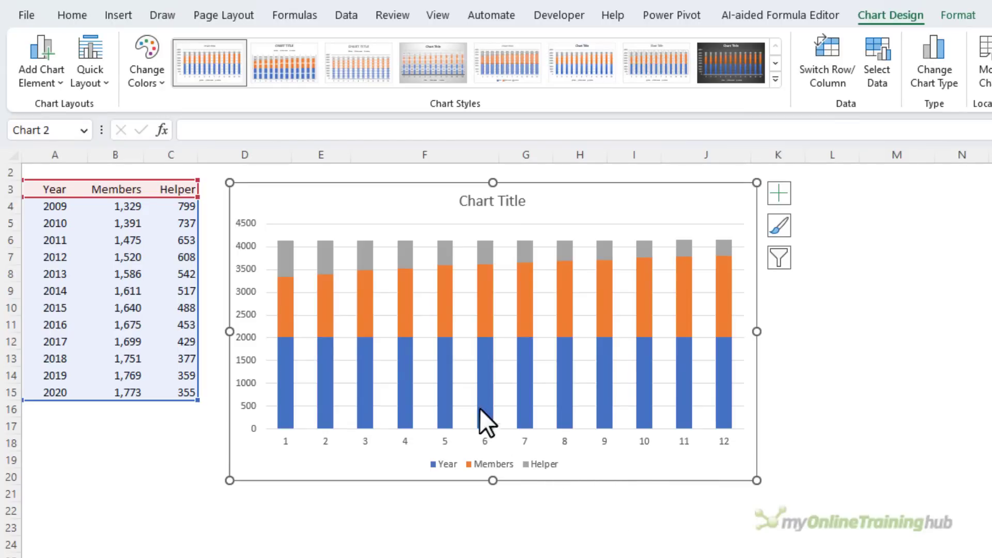
click(450, 388)
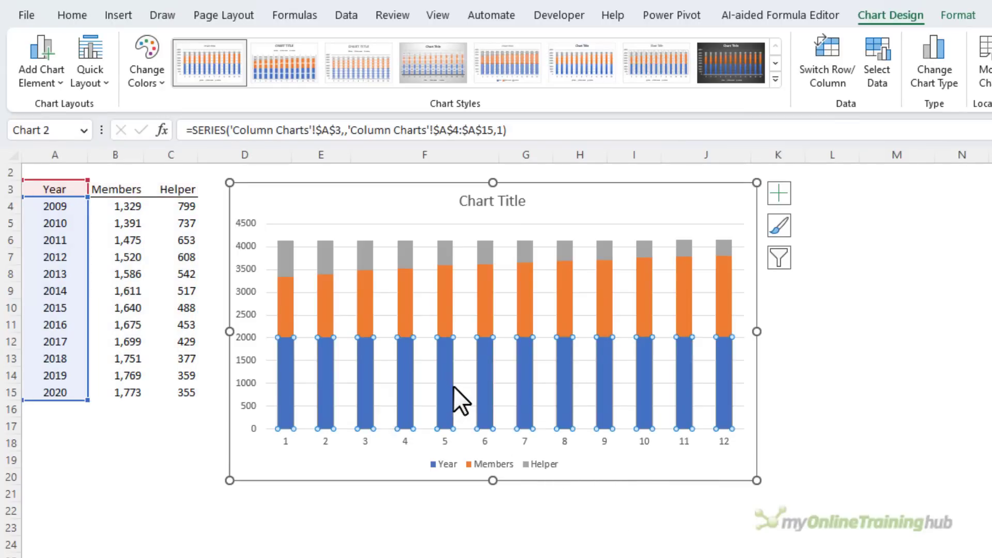
In Select Data, remove the Year series and use A4:A15 (2009–2020) as horizontal axis labels
right_click(453, 398)
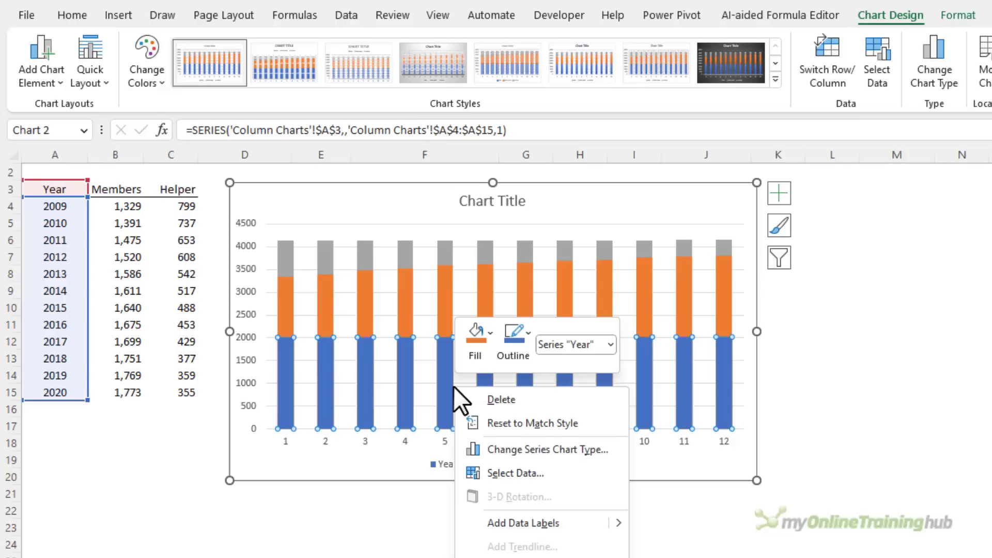
click(562, 470)
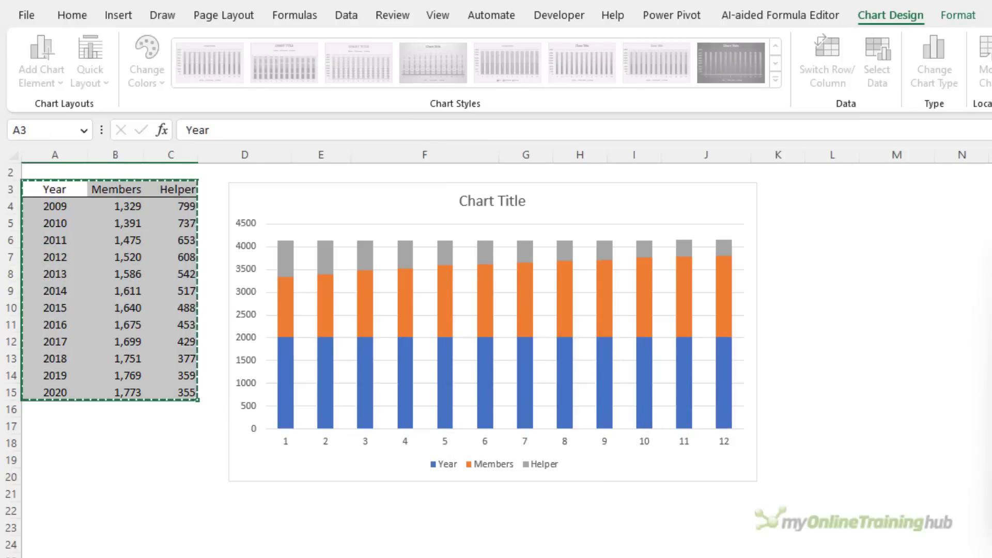
drag(402, 290, 368, 287)
click(324, 438)
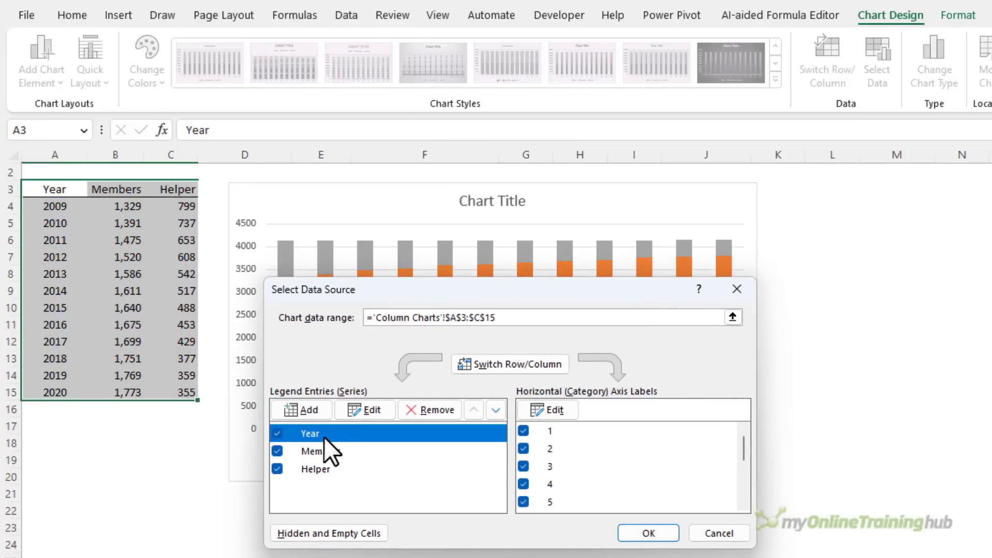
click(417, 411)
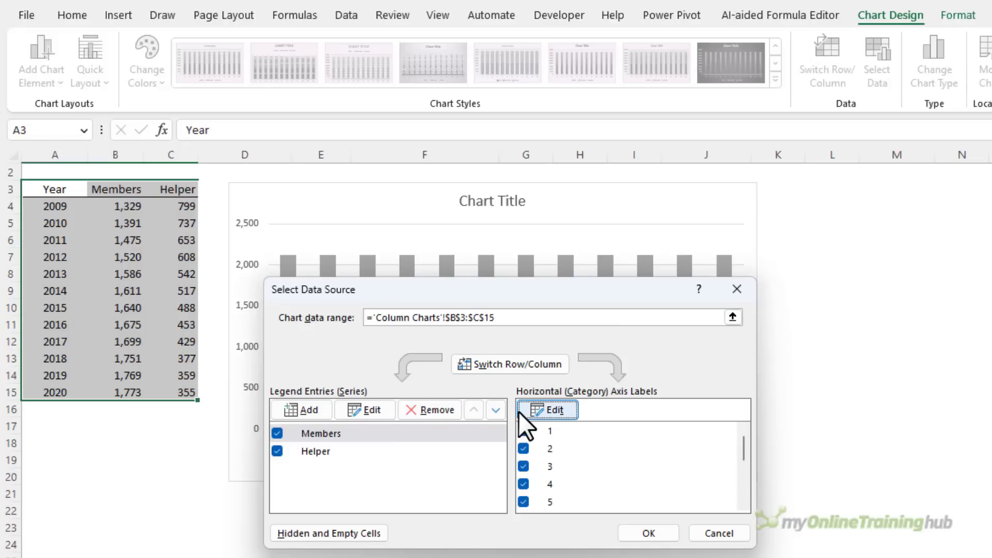
click(566, 413)
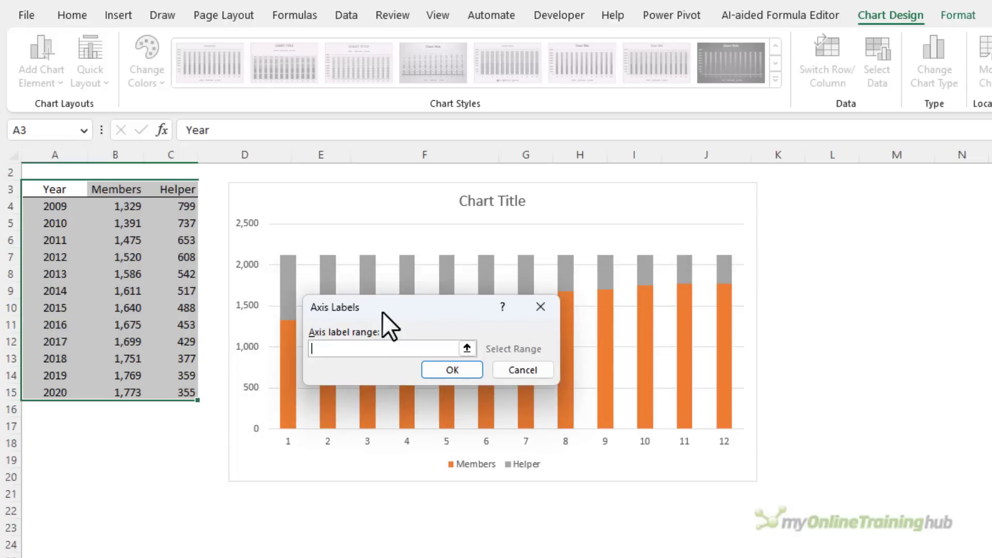
drag(58, 206, 54, 394)
click(450, 370)
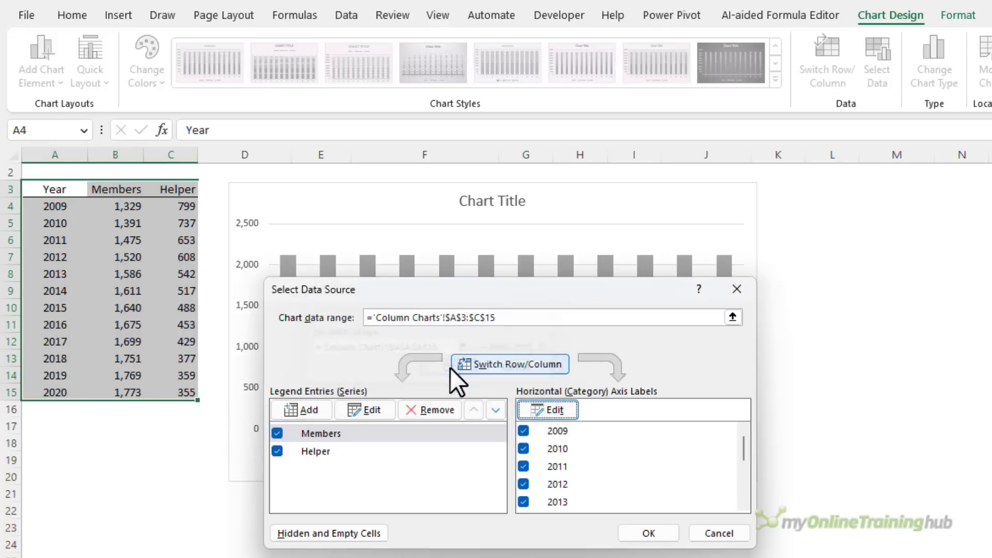
click(649, 534)
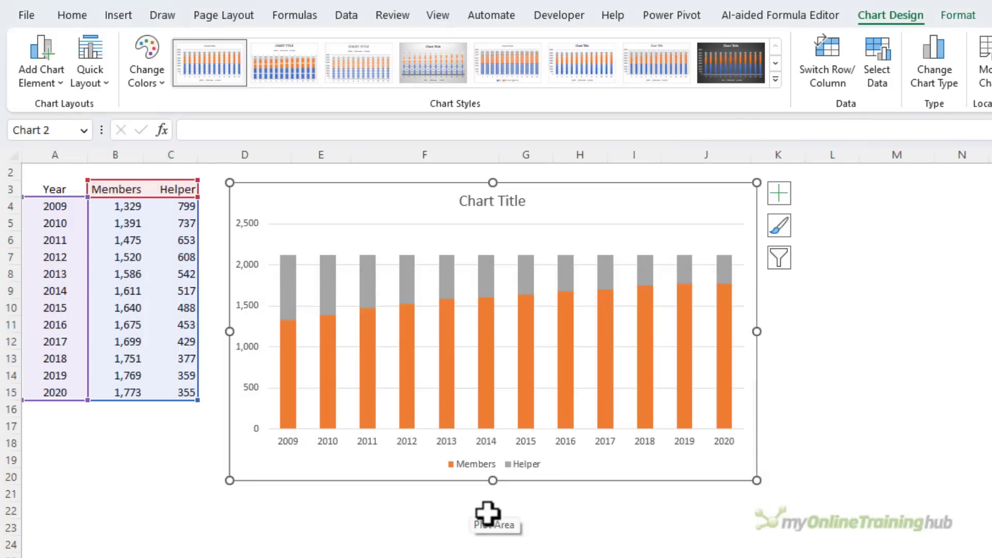
Set the Members series gap width to 0% so the columns touch
click(362, 337)
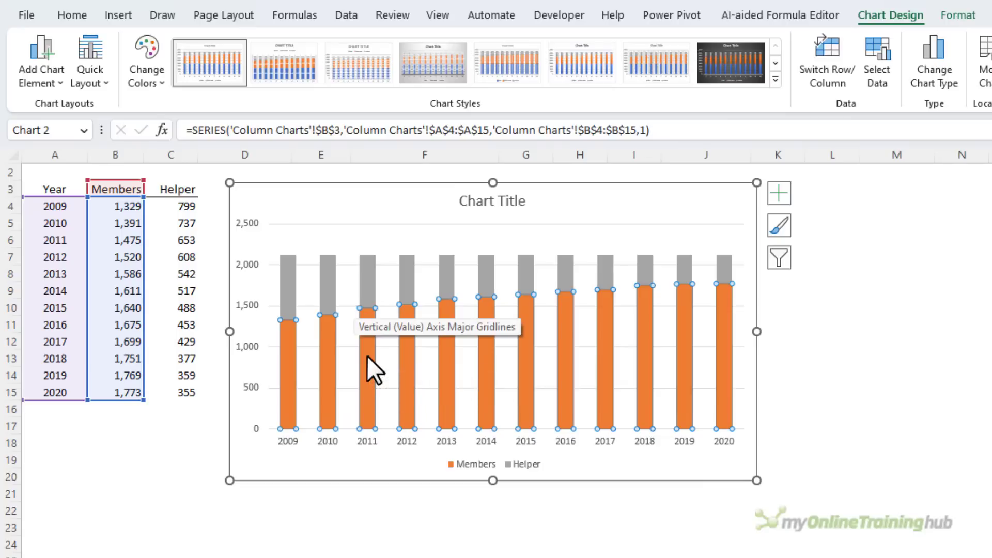
key(ctrl+1)
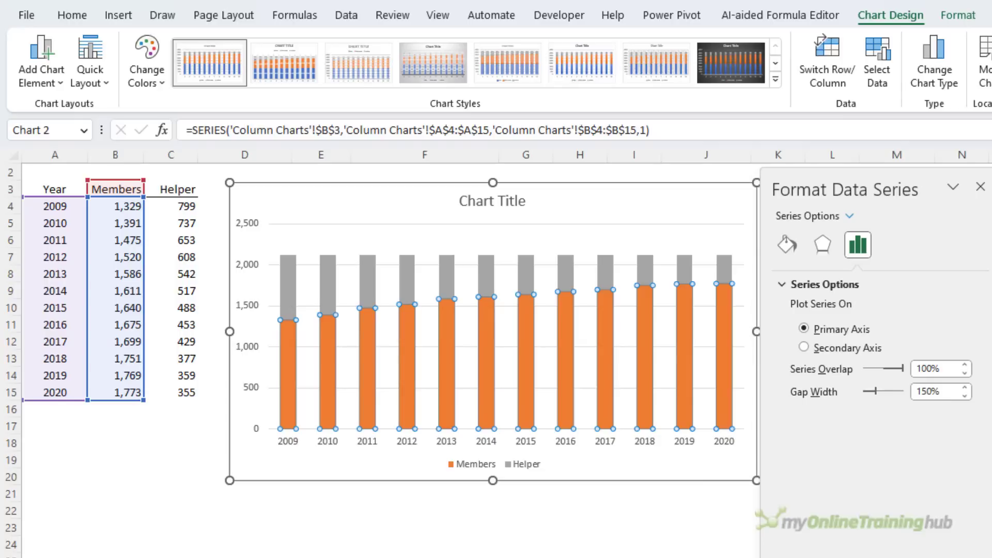
click(930, 391)
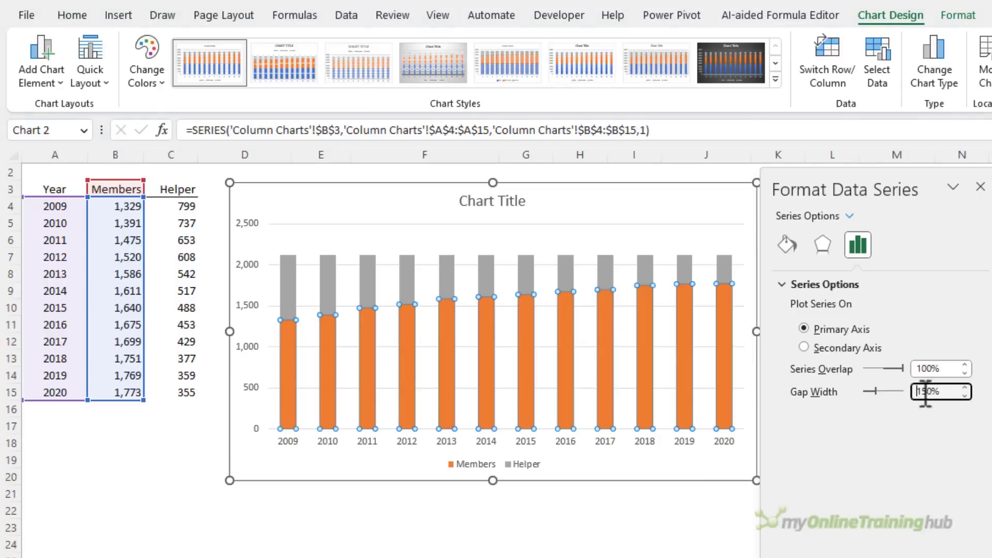
text(0)
key(Return)
drag(811, 188, 930, 186)
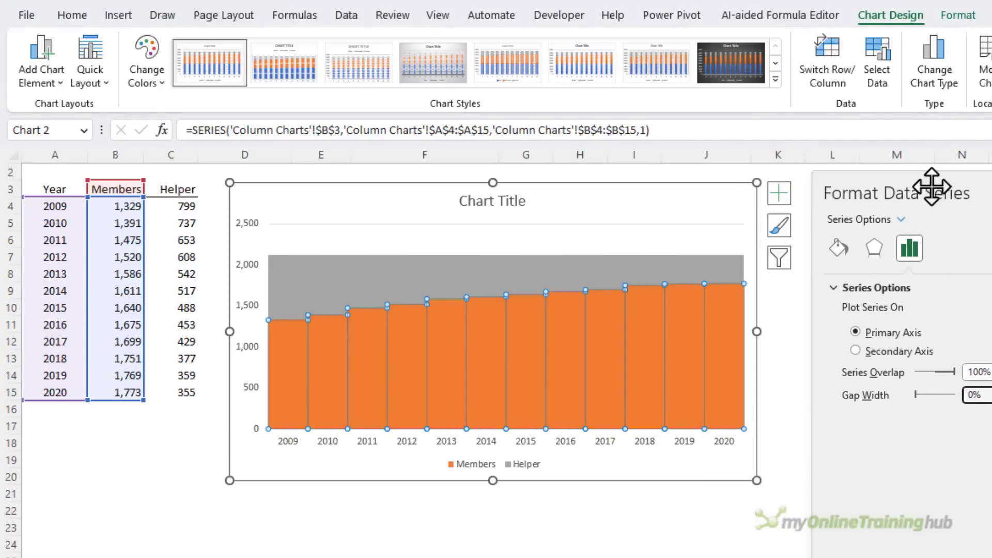
Hide the chart title, gridlines and legend from Chart Elements
click(783, 194)
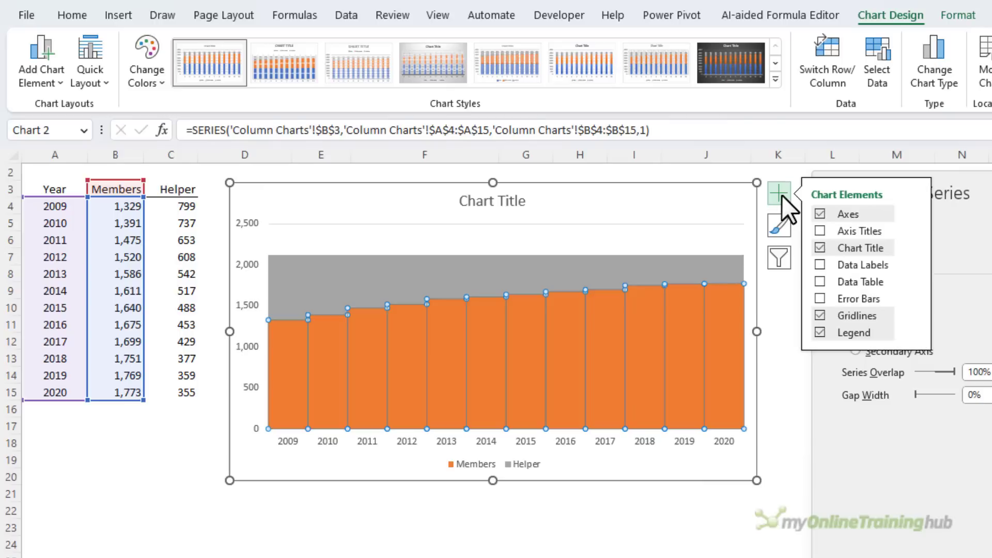
click(818, 247)
click(816, 314)
click(817, 330)
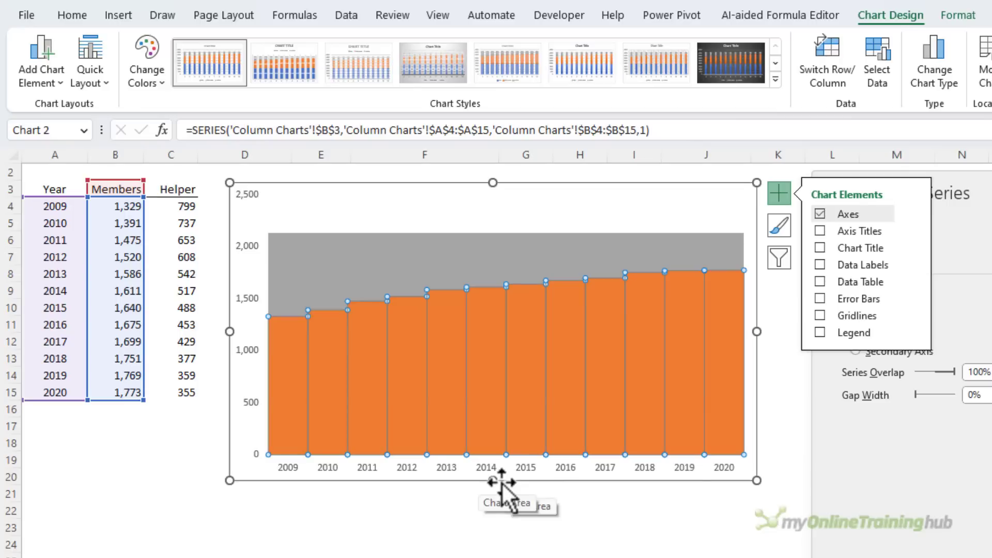
click(376, 263)
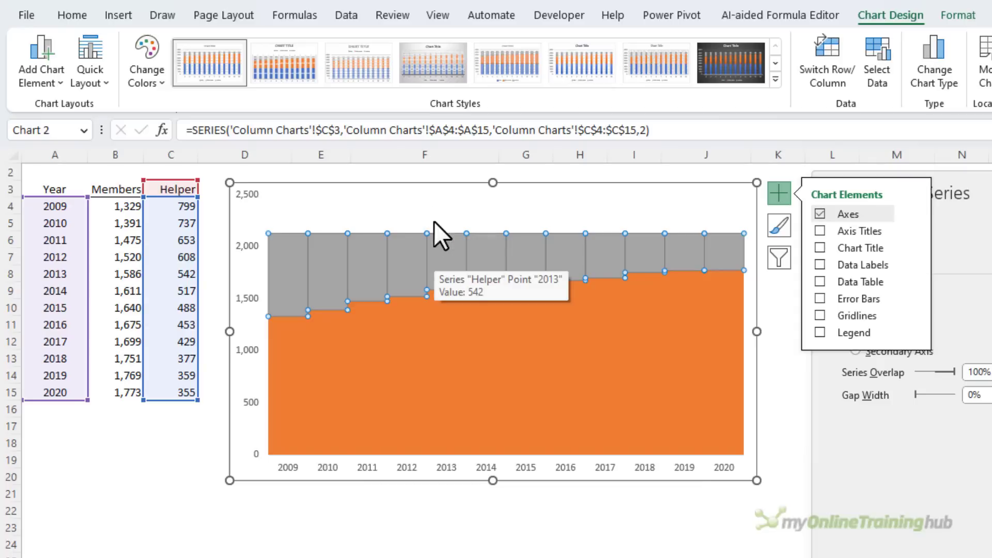
Give the Helper series a white shape fill
click(944, 16)
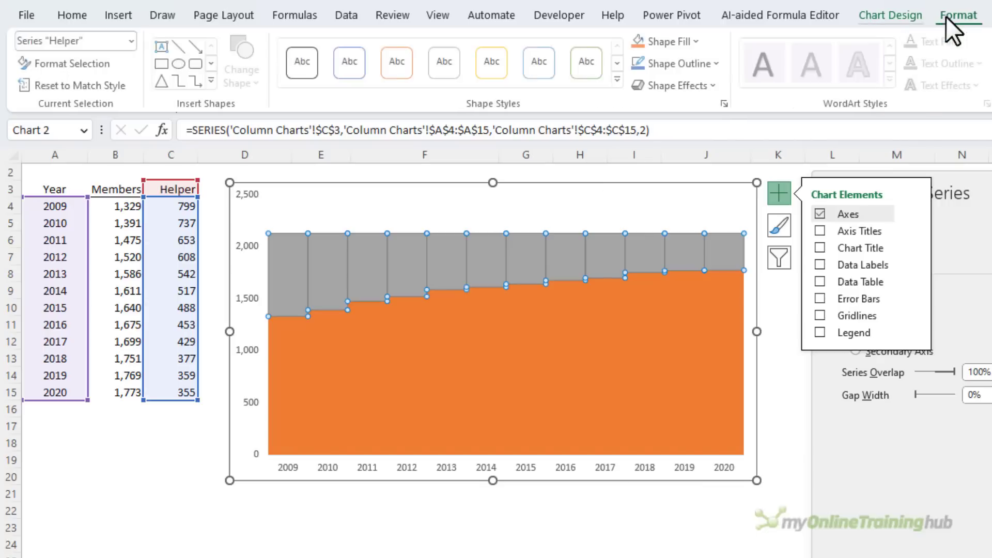
click(696, 41)
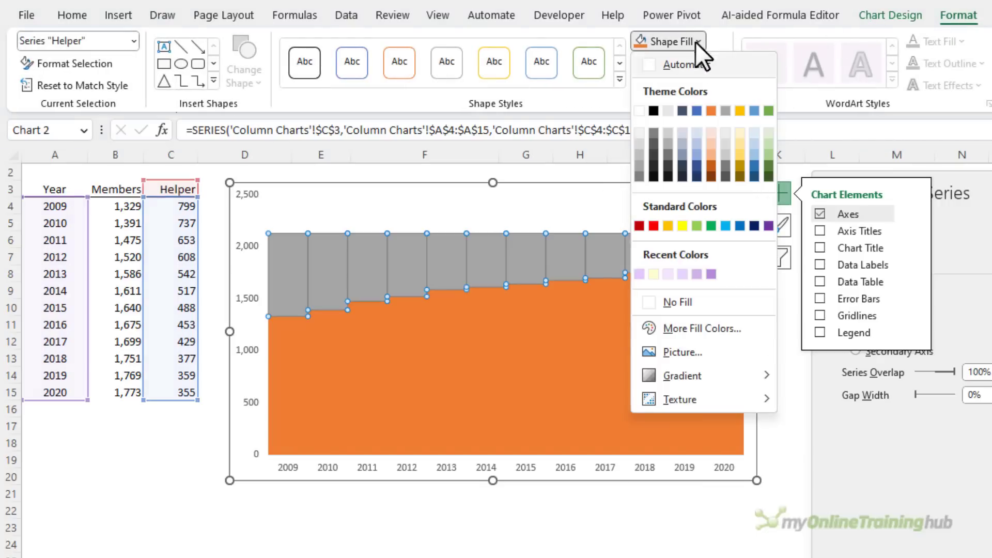
click(642, 107)
Set the Members columns to No Fill
click(569, 333)
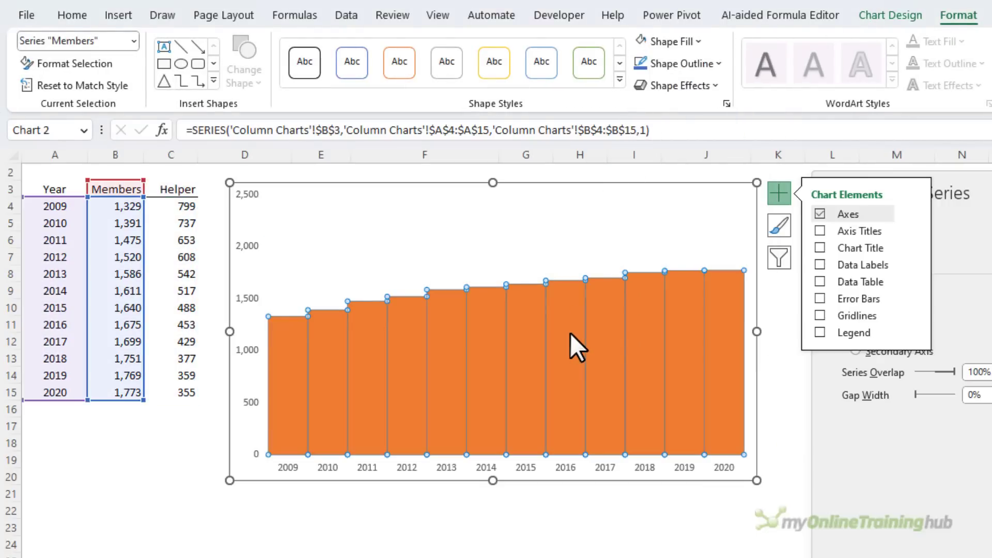
click(699, 41)
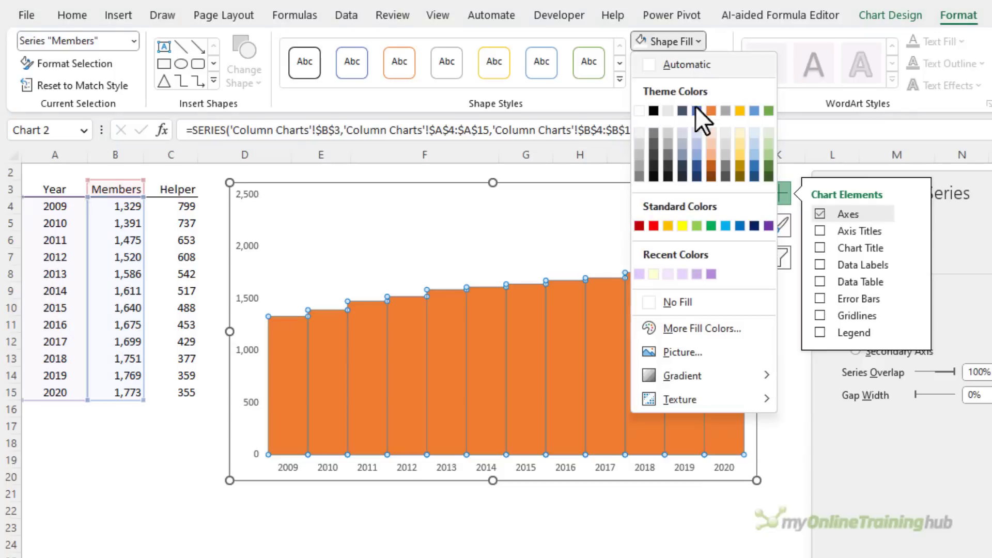
click(684, 303)
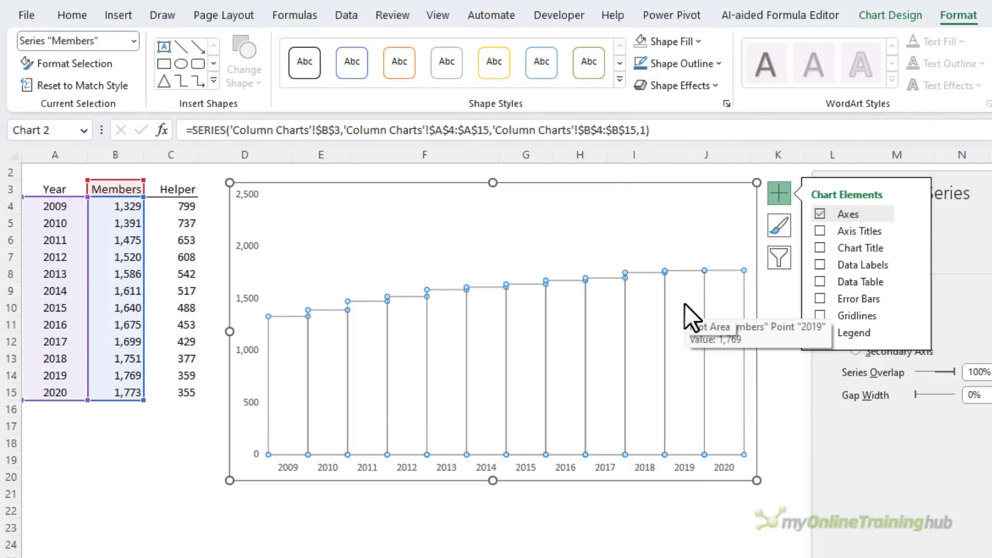
click(441, 539)
click(478, 368)
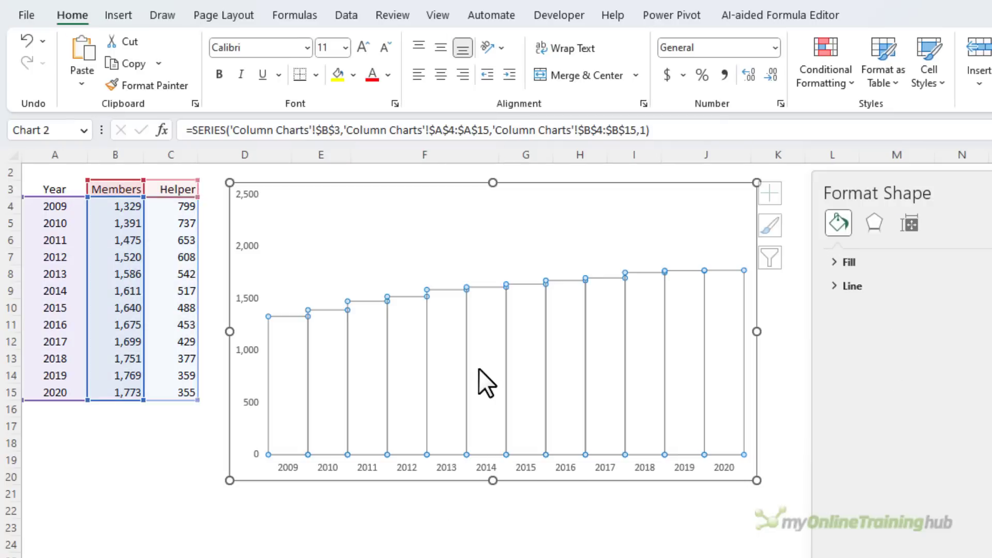
click(457, 318)
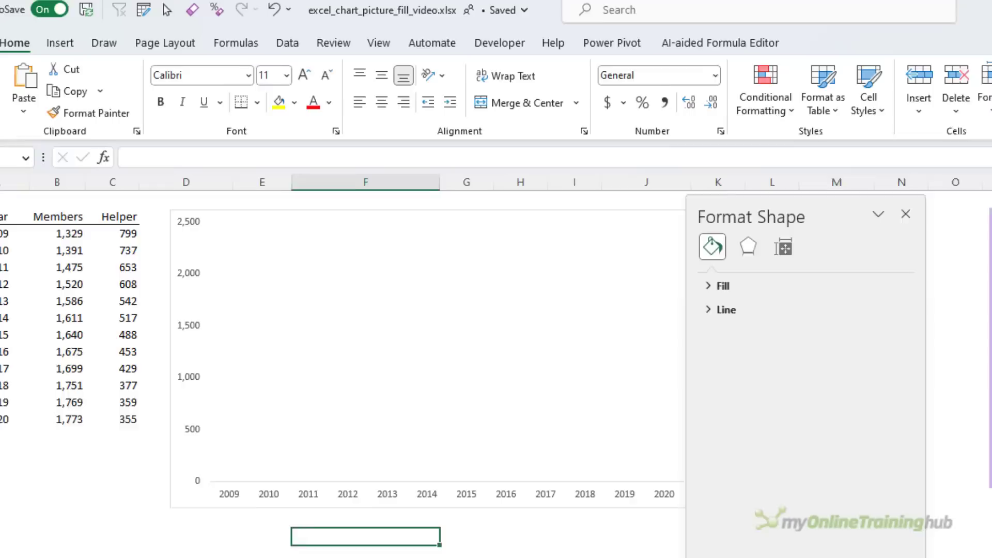
Insert the wildflower photo found by searching 'meadow' in Stock Images and place it over the chart
click(126, 52)
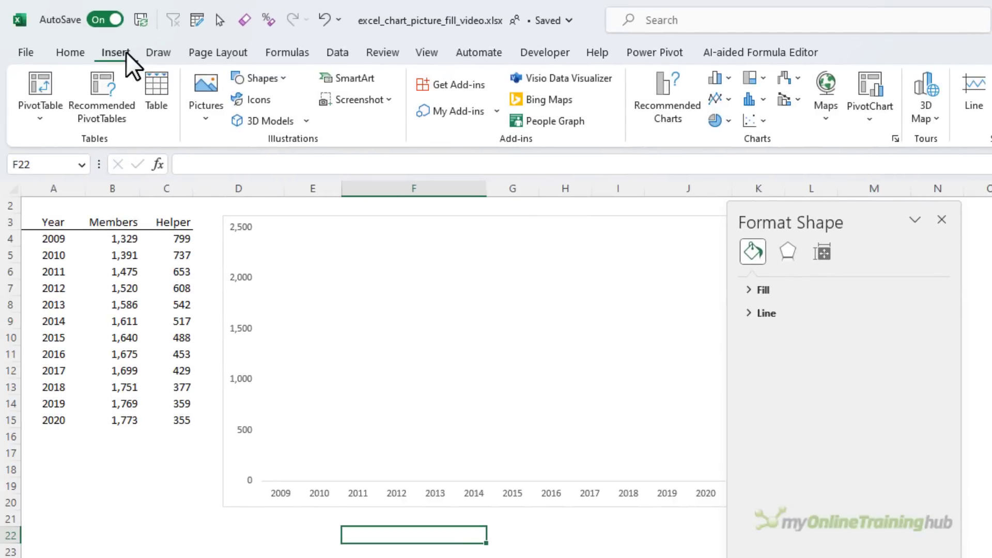
click(199, 116)
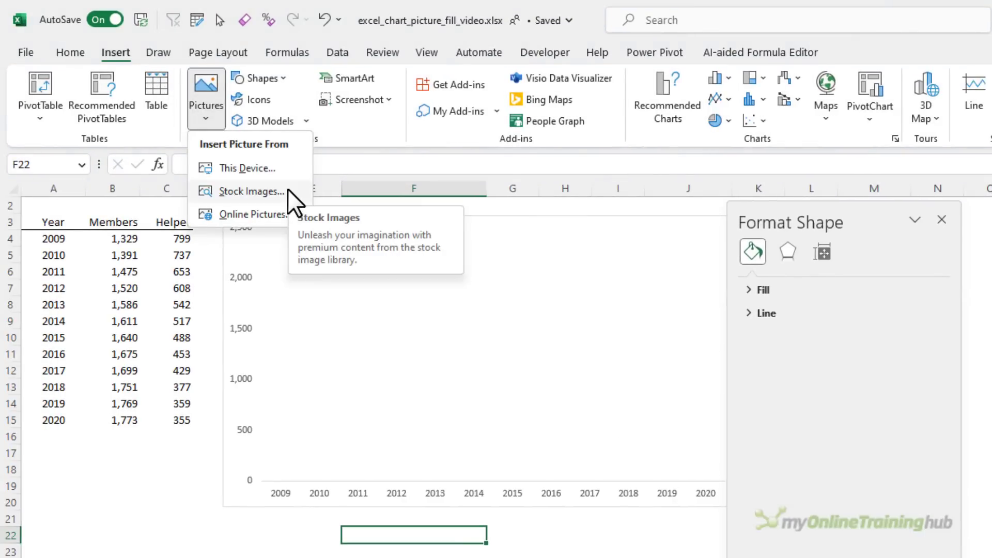
click(287, 190)
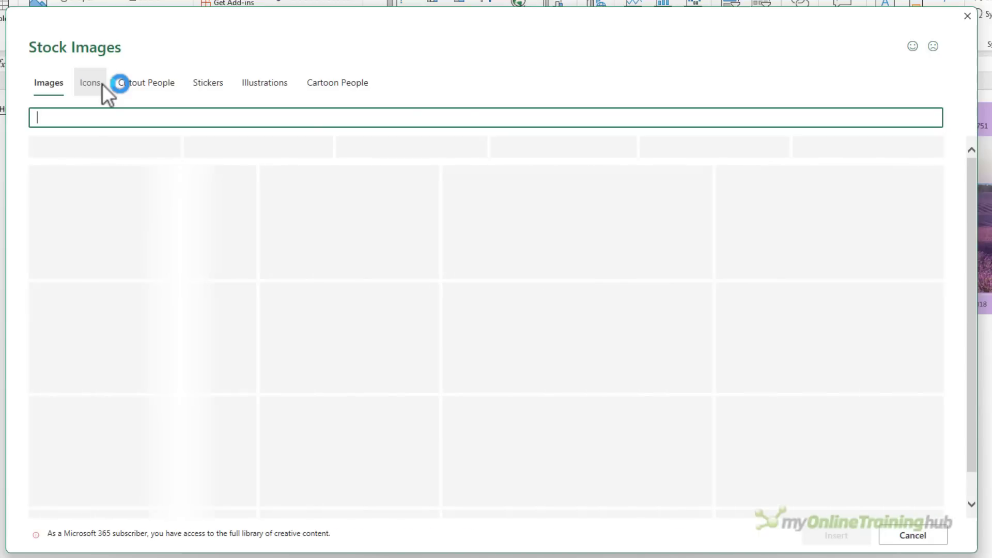
text(meadow)
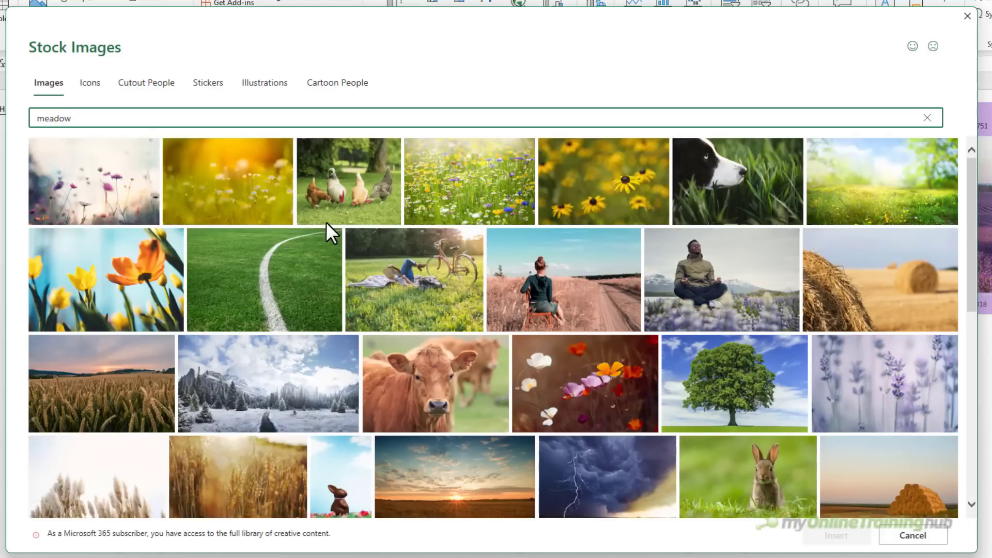
click(443, 186)
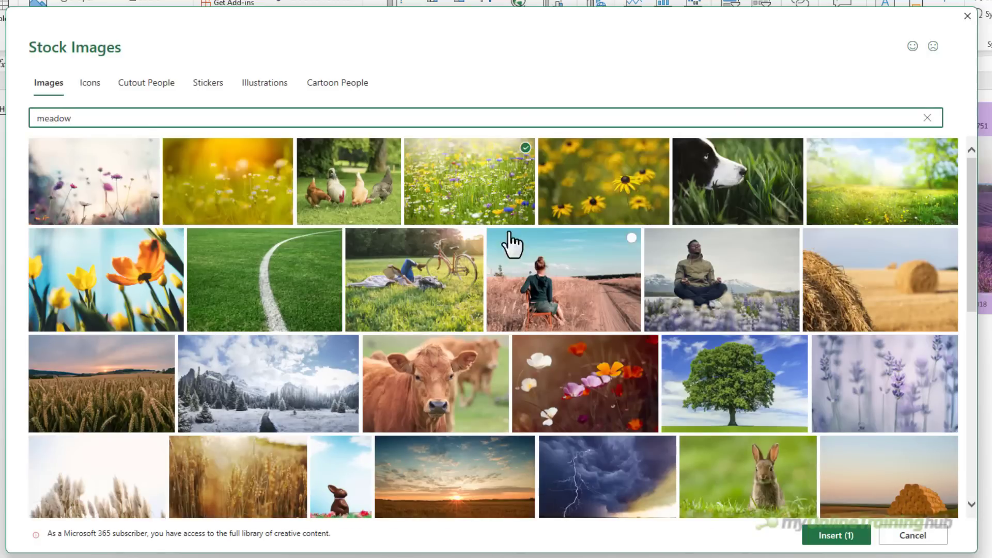
click(847, 537)
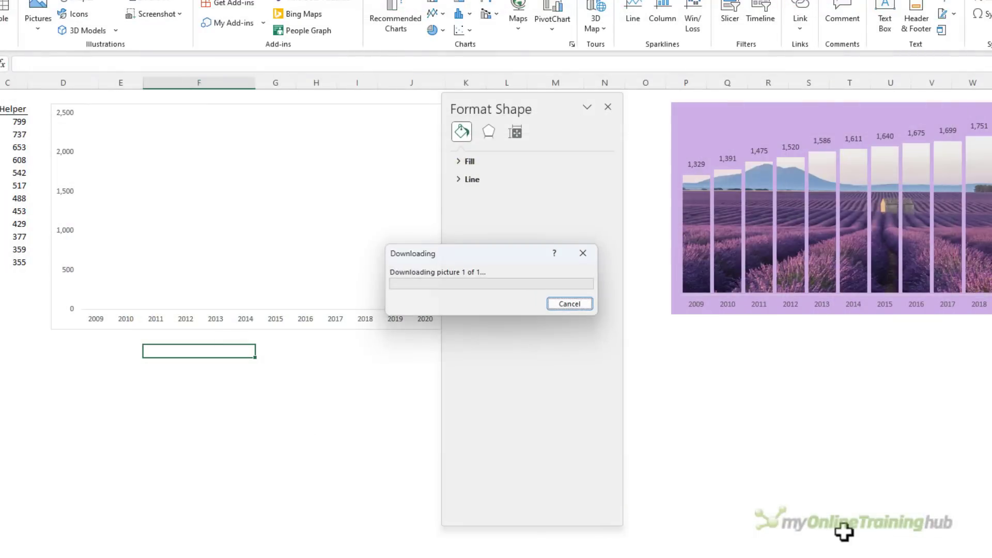
drag(292, 393, 116, 265)
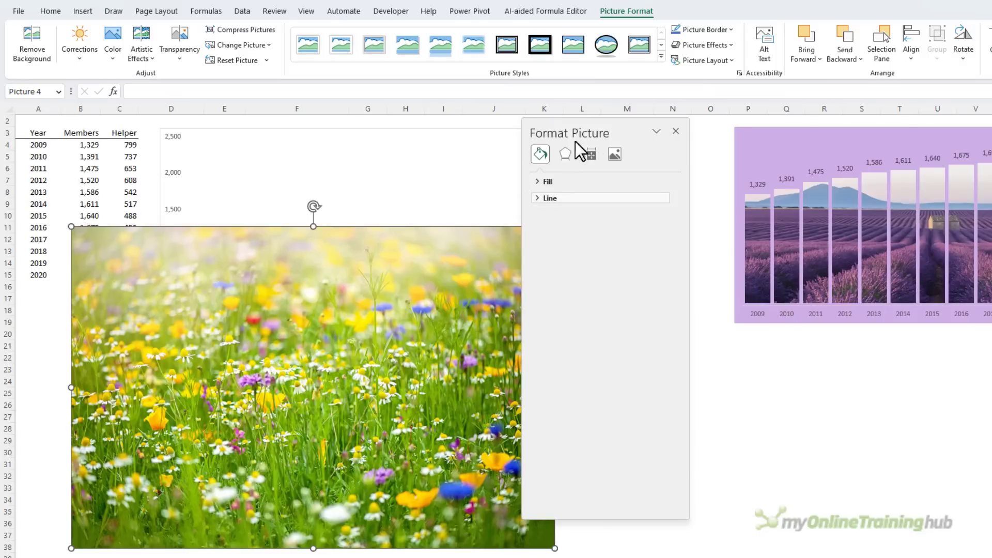
drag(605, 132, 684, 131)
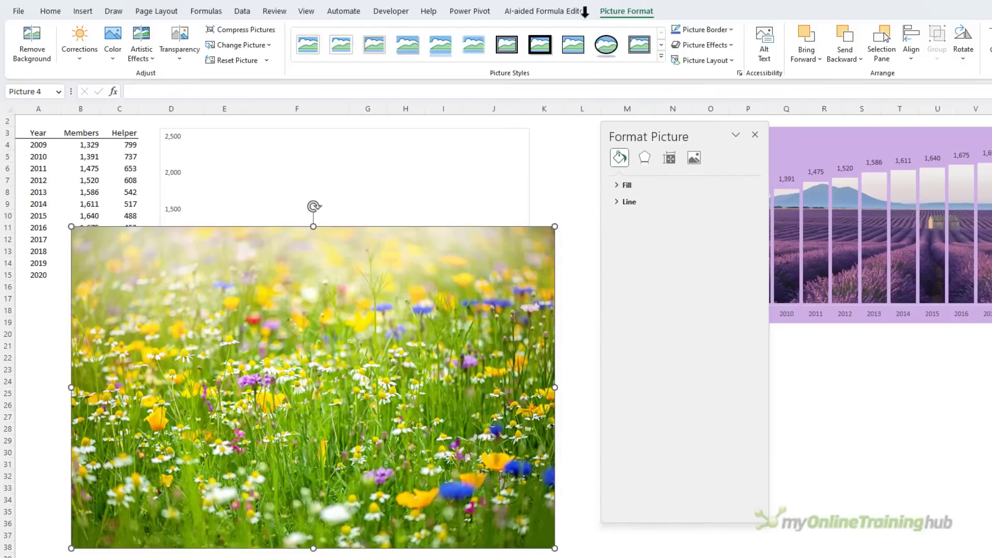
Recolour the meadow photo with the light purple swatch from More Variations
click(117, 60)
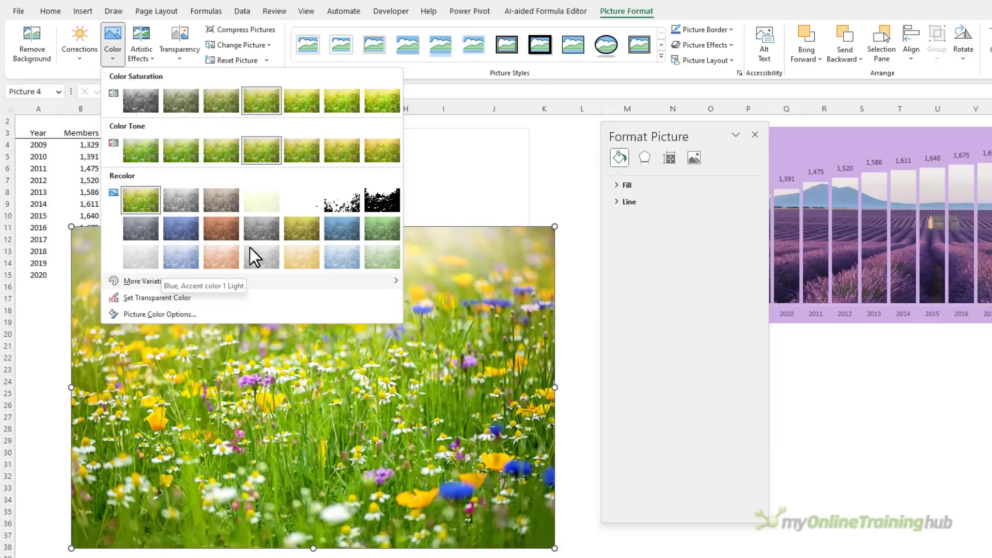
mouse_move(402, 283)
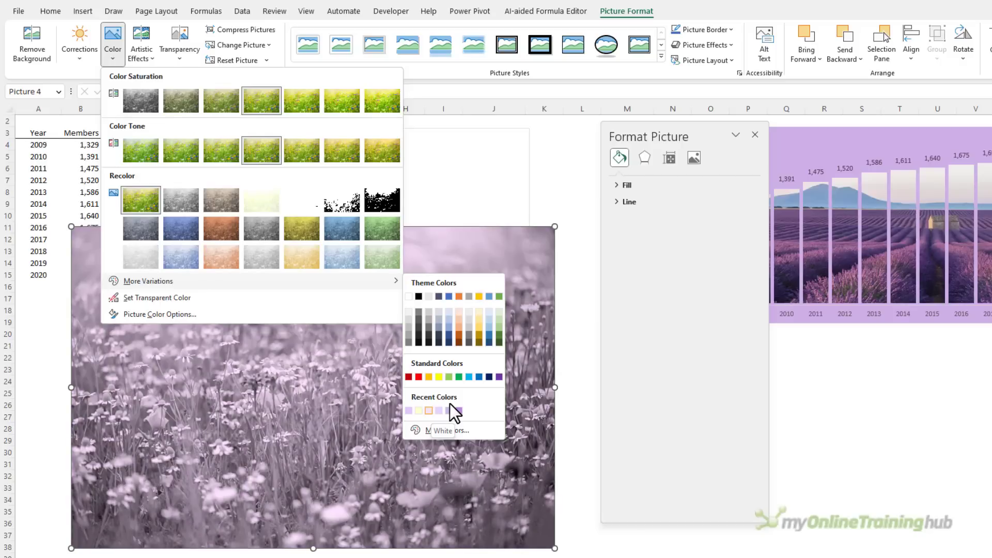
click(437, 410)
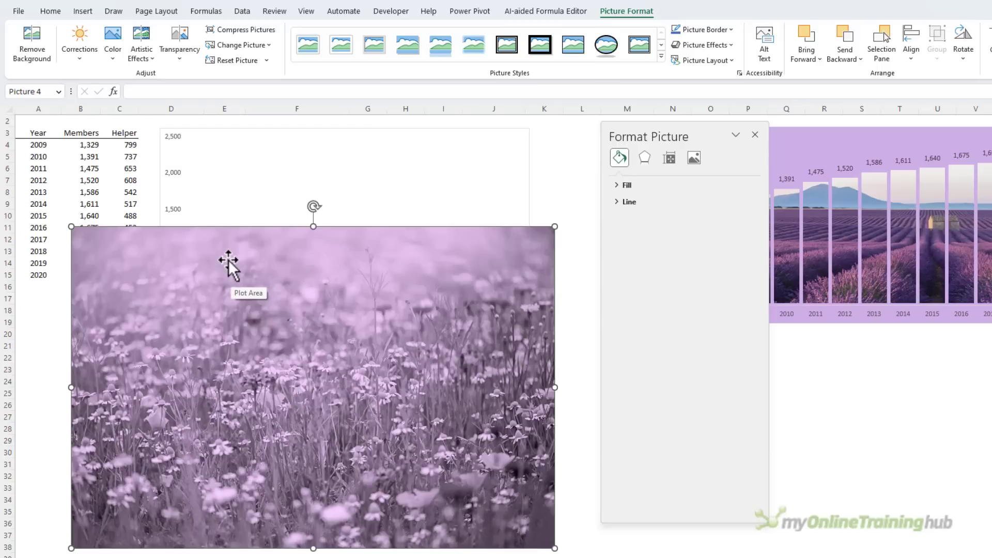
Copy the purple meadow photo and move it below the chart
key(ctrl+c)
drag(229, 259, 231, 430)
click(243, 358)
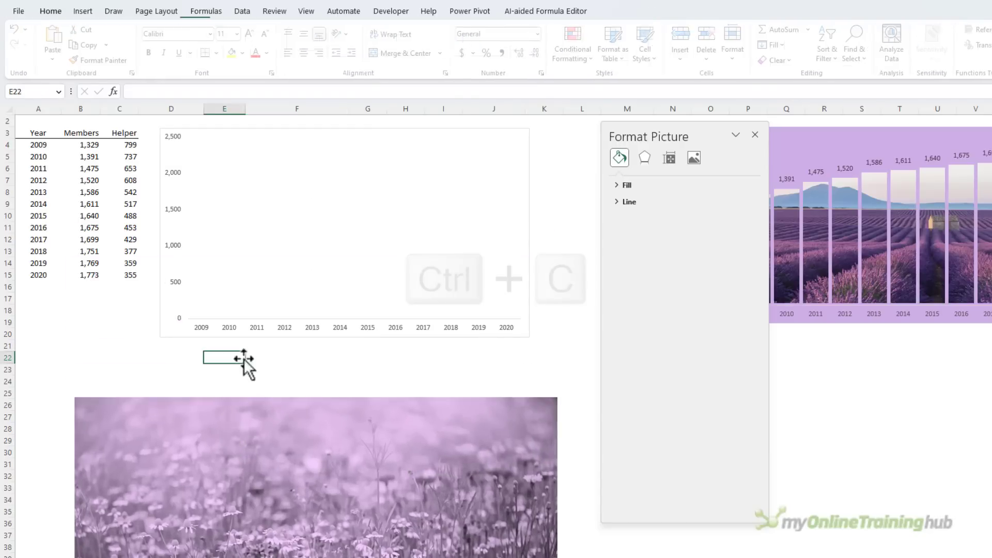
Fill the Members columns with the copied photo, then undo that picture fill
click(361, 131)
click(417, 253)
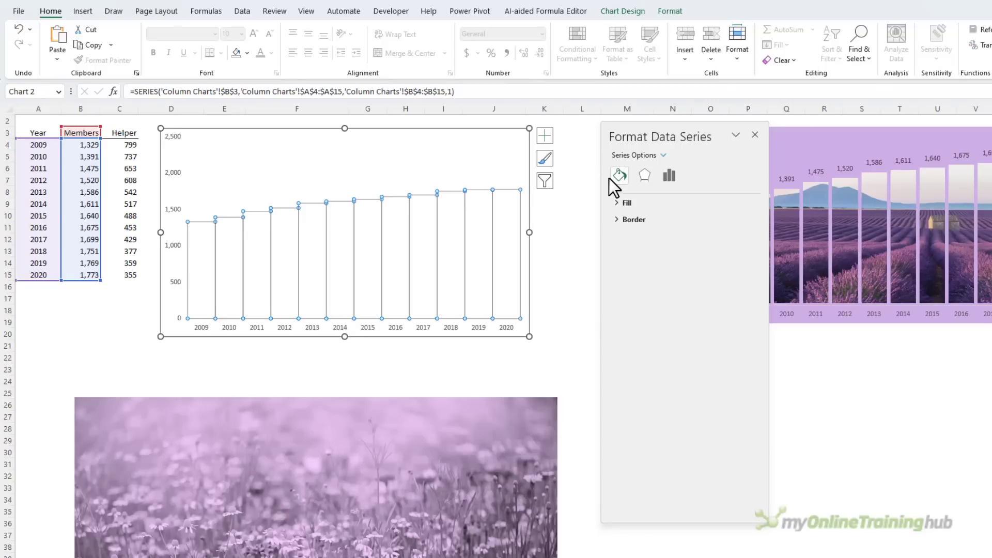
click(618, 203)
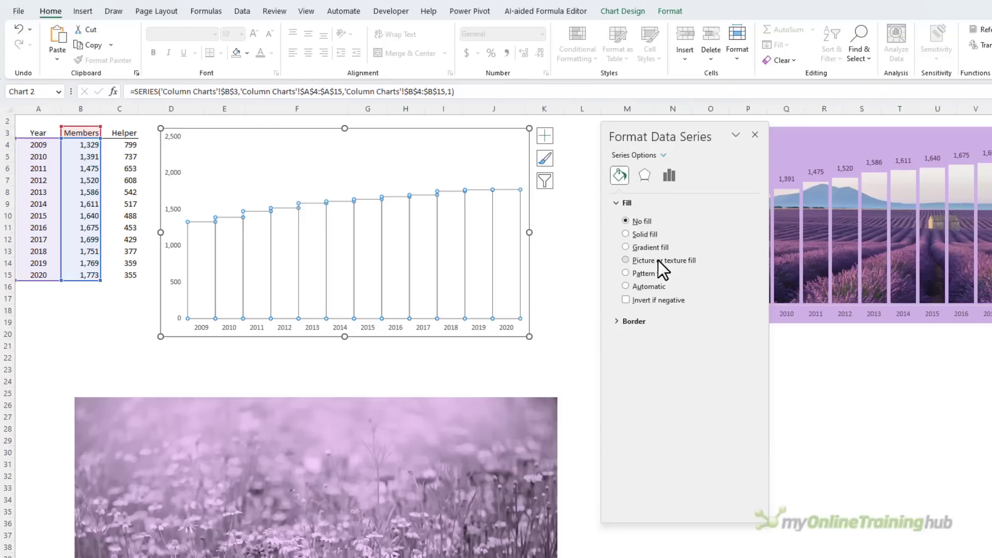
click(658, 261)
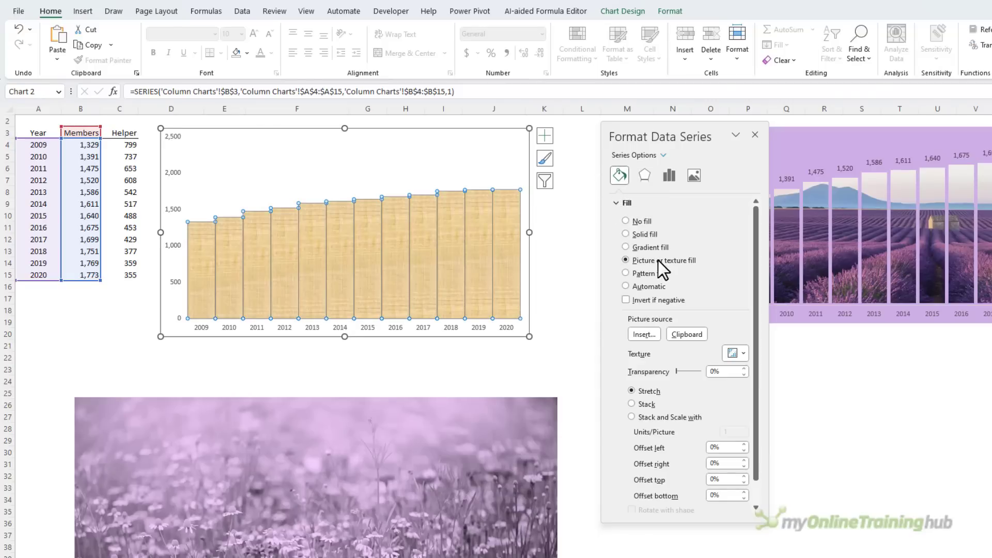
click(680, 333)
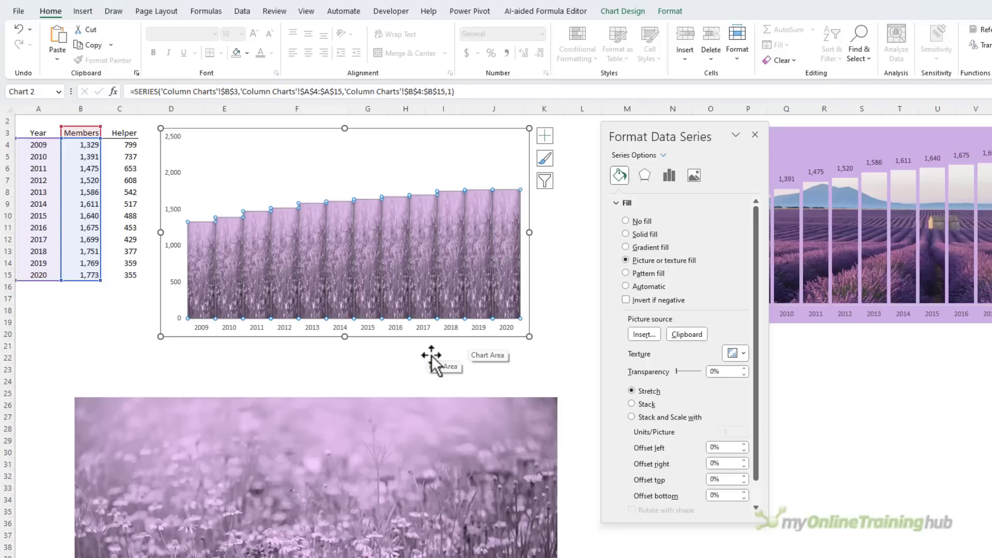
key(ctrl+z)
key(ctrl+z)
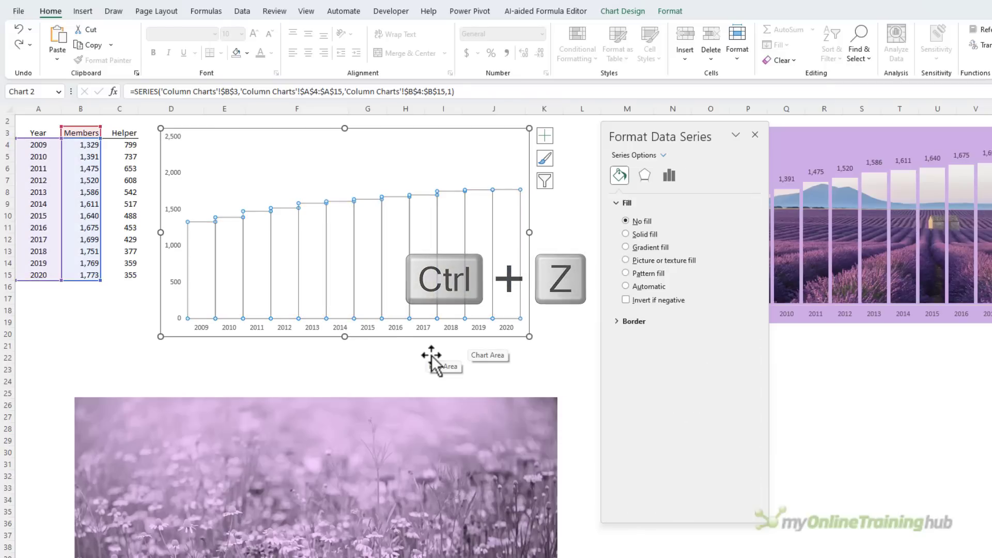
Give the chart's plot area a picture fill using the copied purple meadow photo from the clipboard
click(497, 131)
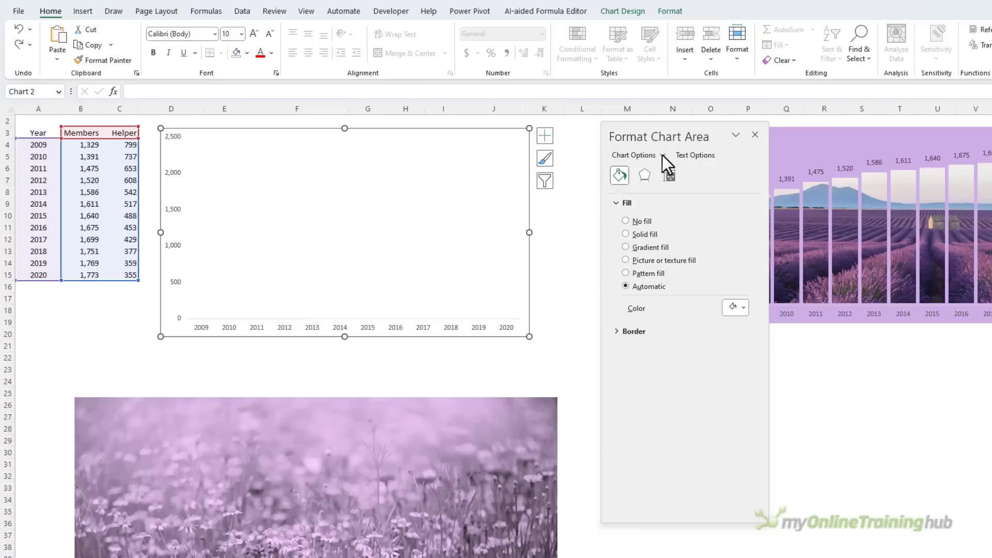
click(663, 155)
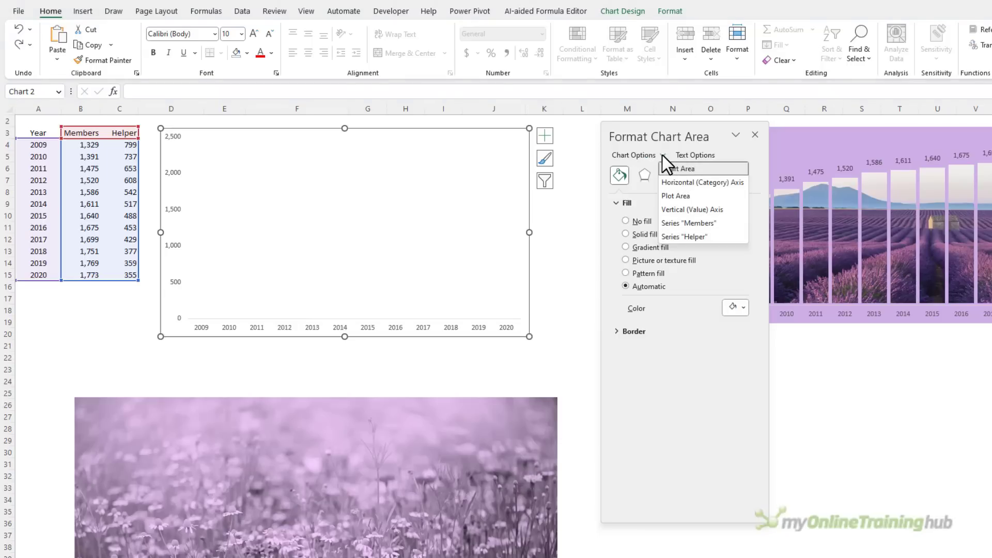
click(706, 194)
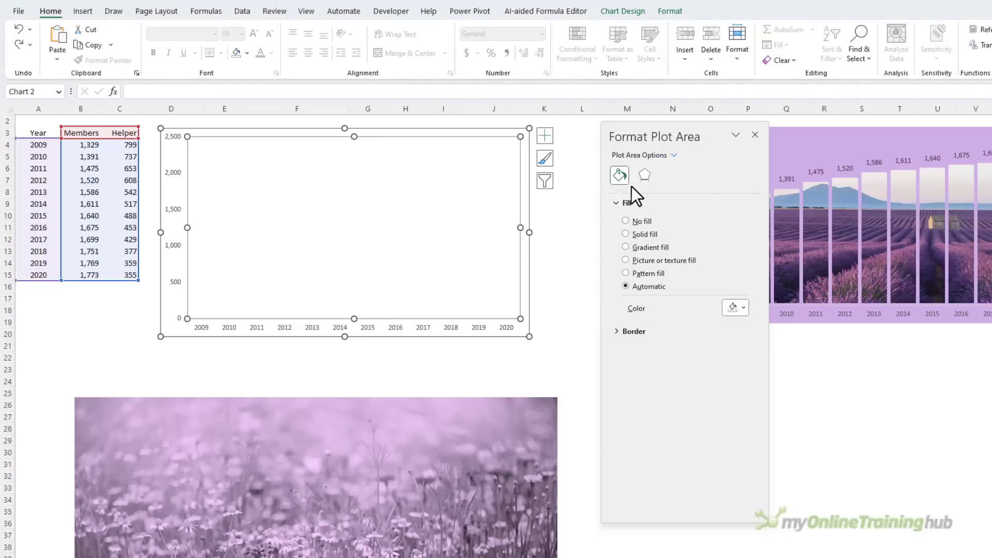
click(627, 258)
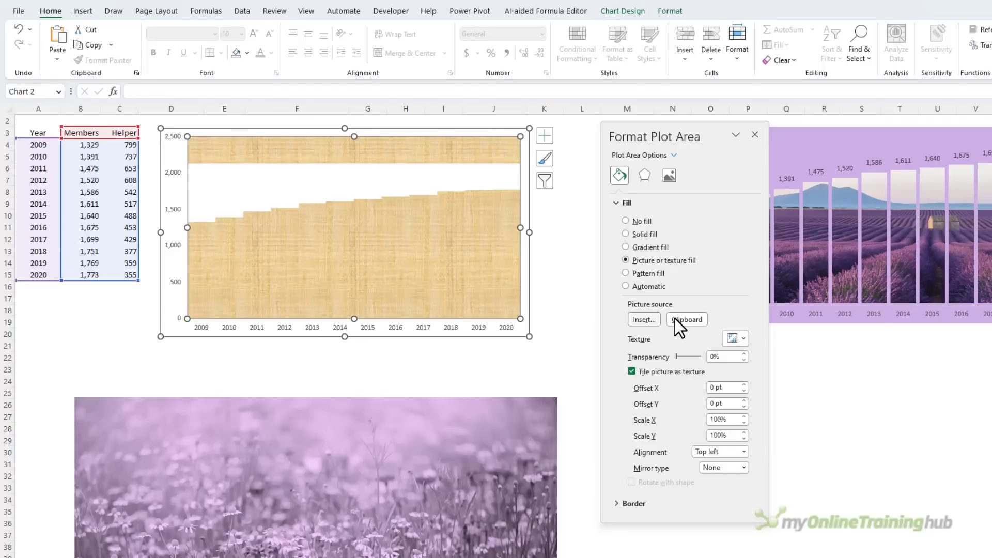
click(645, 320)
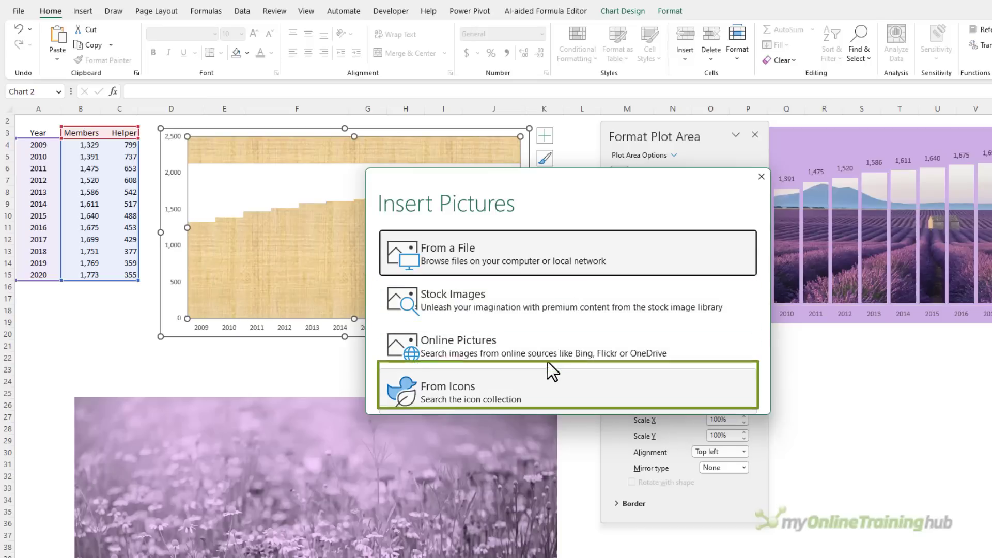
click(760, 178)
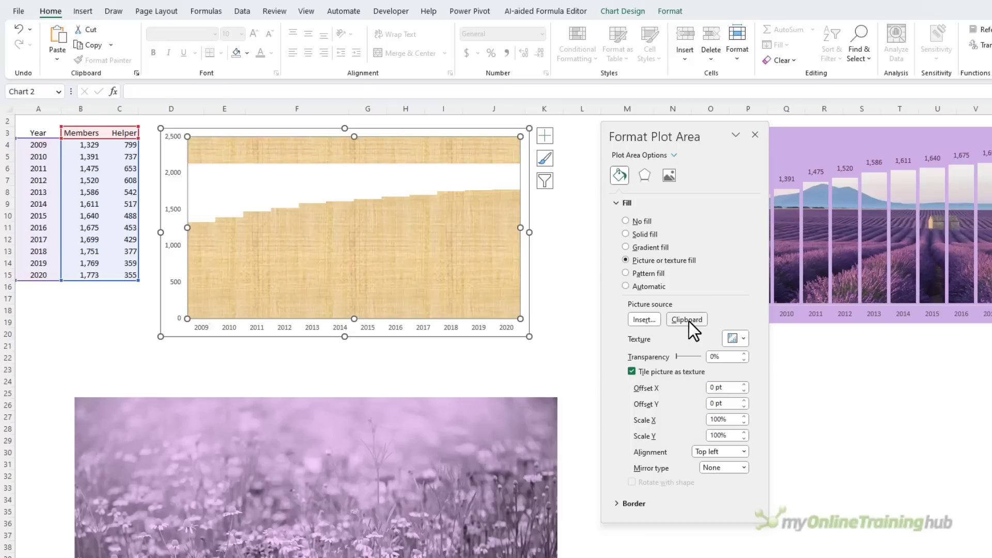
click(689, 321)
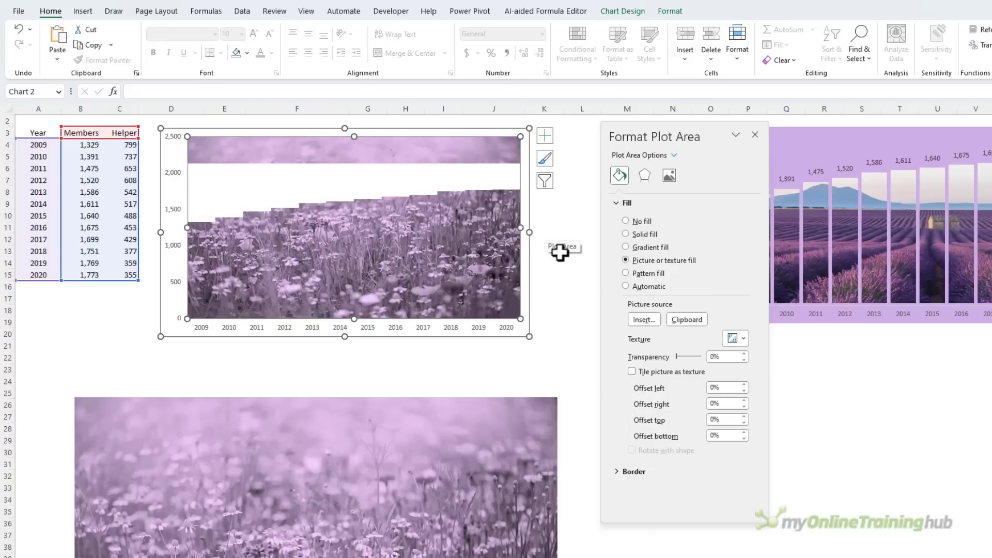
click(547, 205)
click(402, 178)
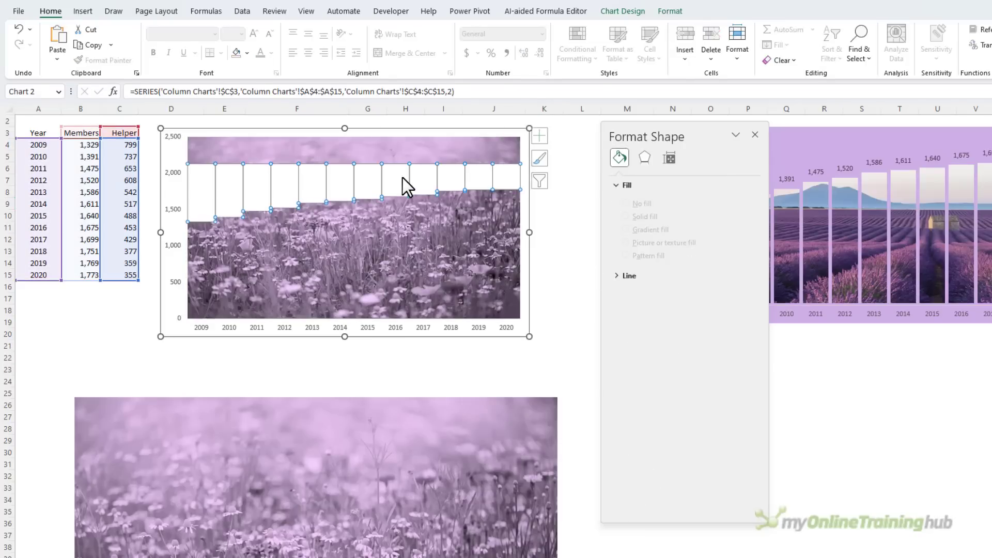
Set the vertical axis Maximum bound to 2000
click(400, 224)
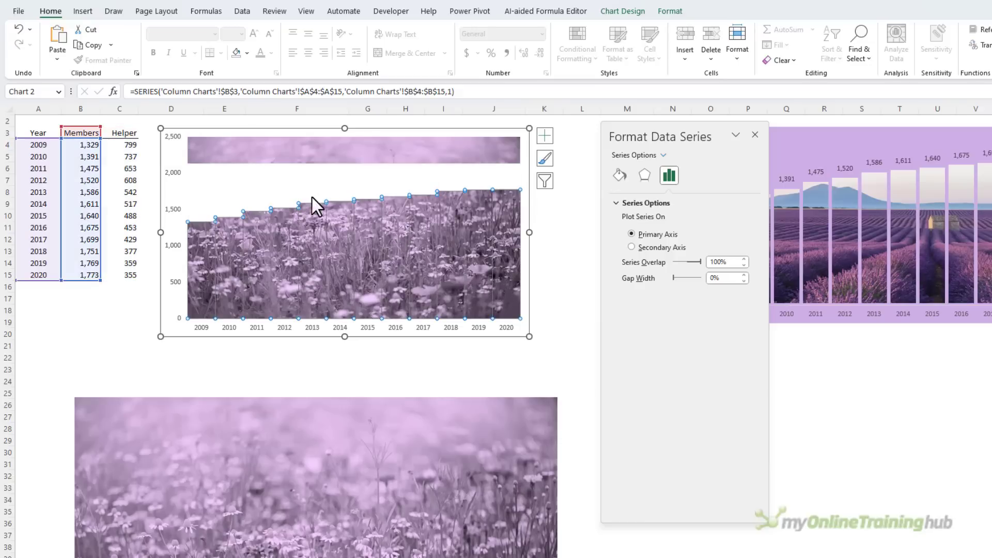
click(222, 169)
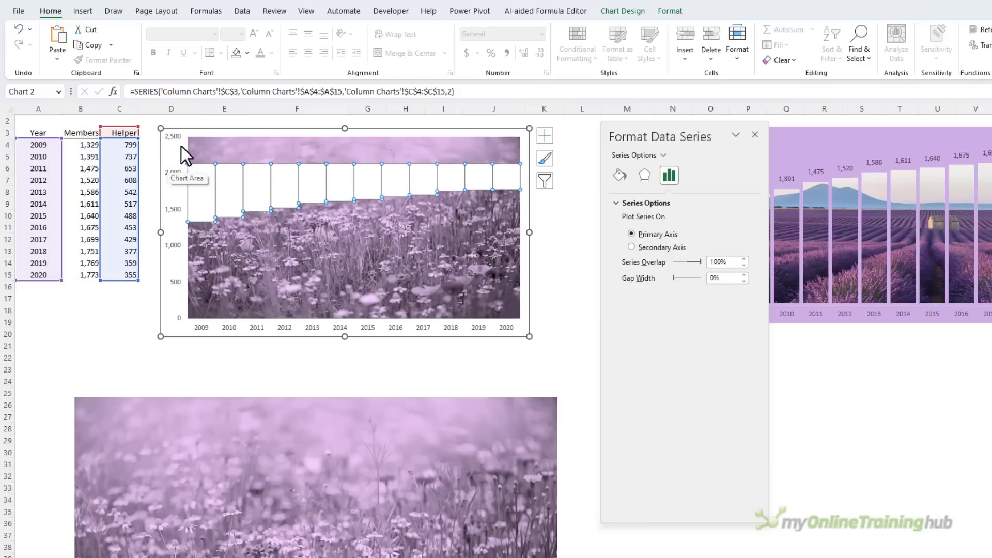
click(172, 172)
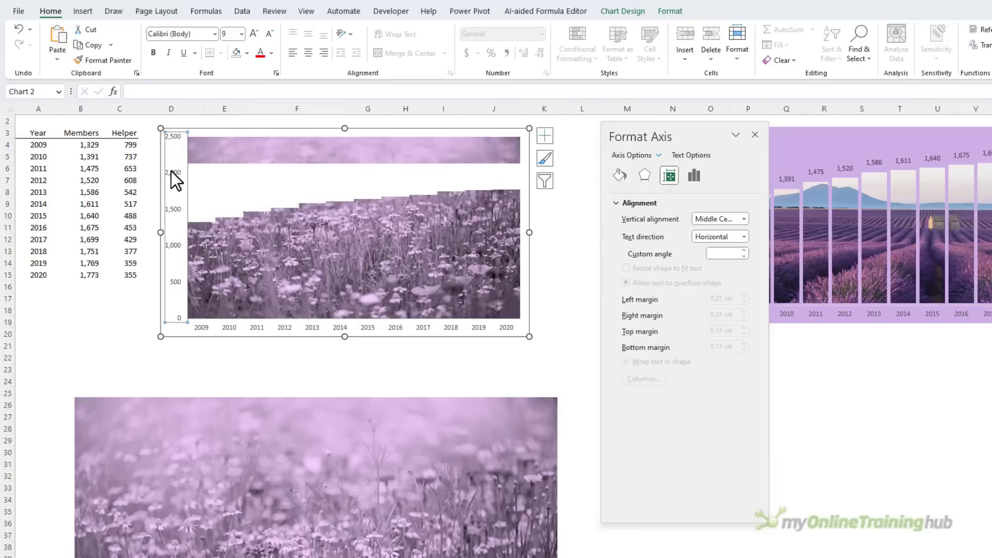
click(690, 181)
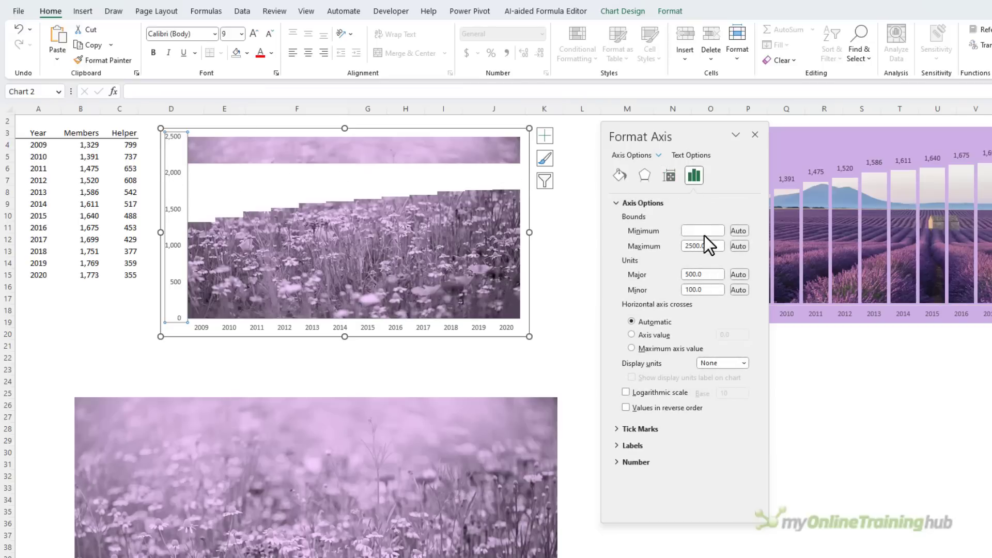
double_click(709, 245)
text(2000)
key(Return)
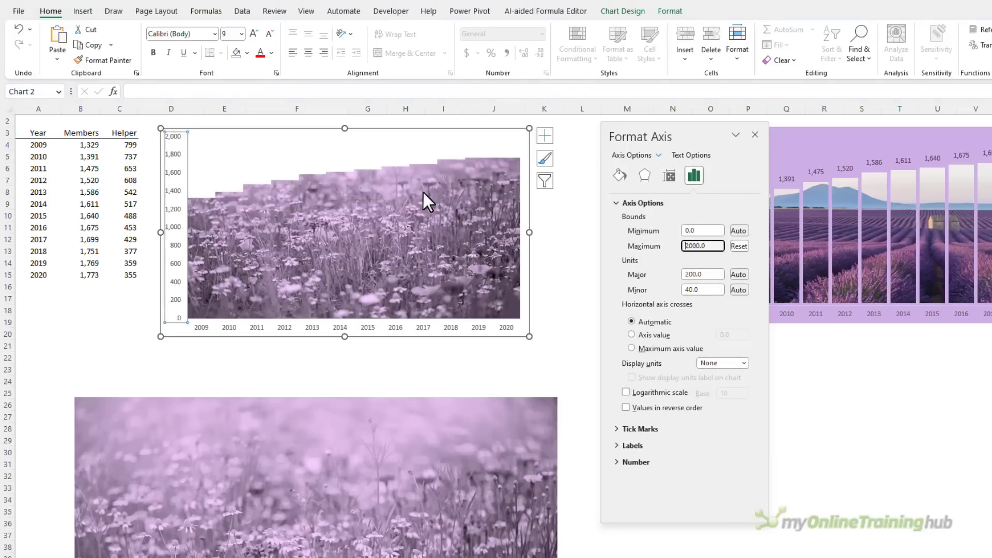
click(234, 155)
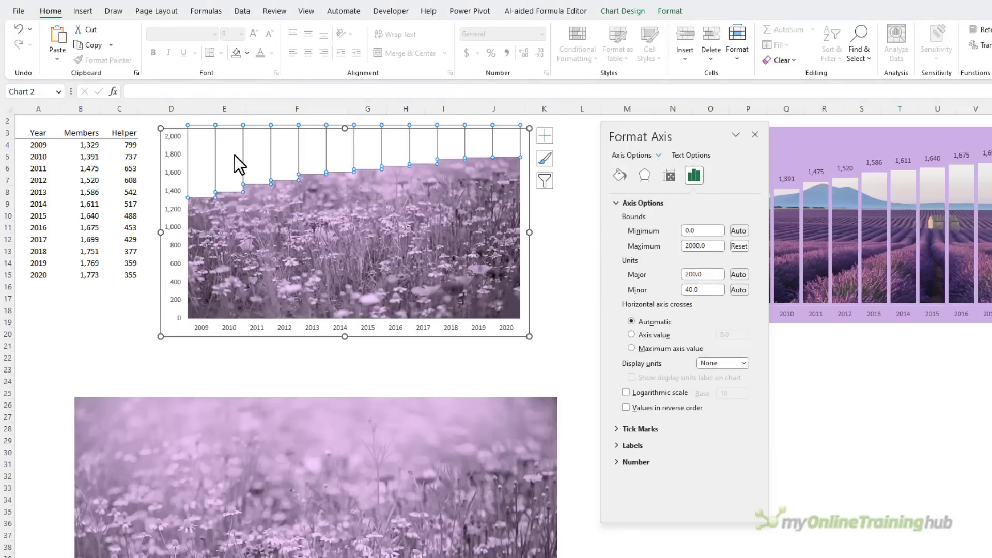
Outline the Members meadow-photo columns in white at 4½ pt weight
click(247, 201)
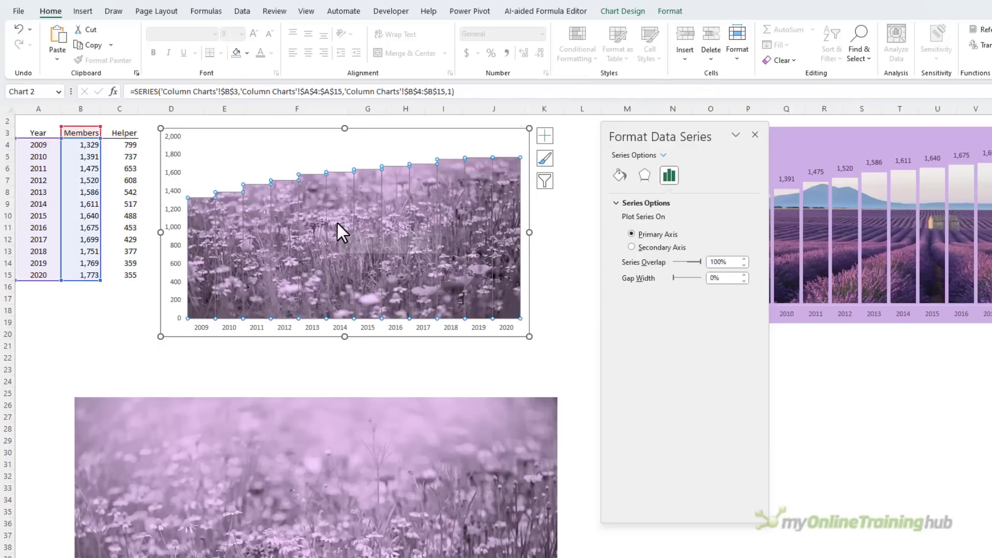
click(577, 258)
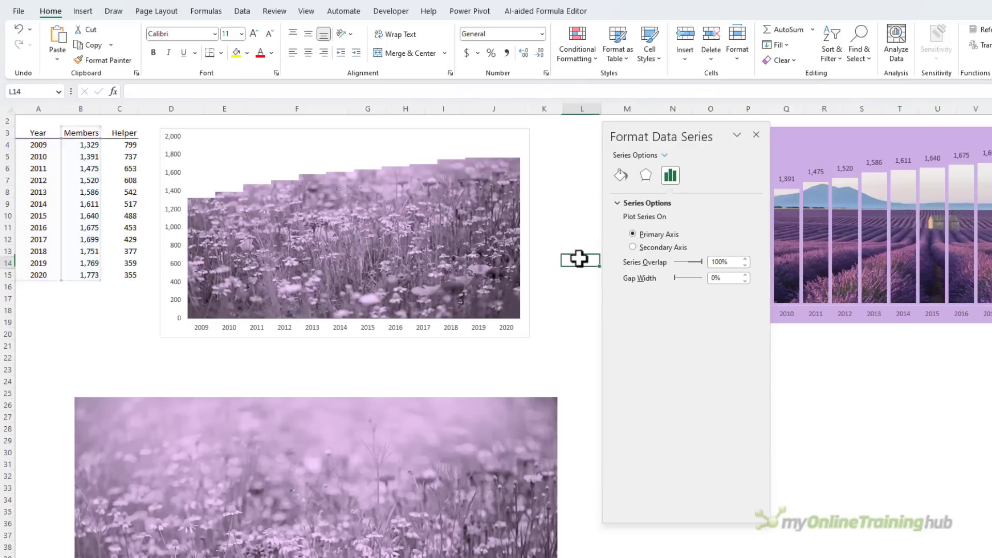
click(442, 238)
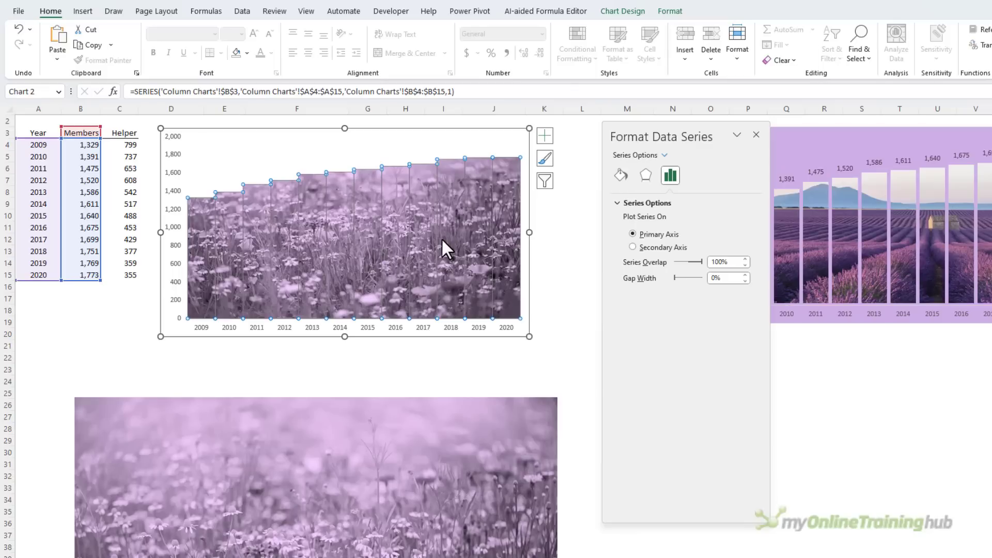
click(661, 12)
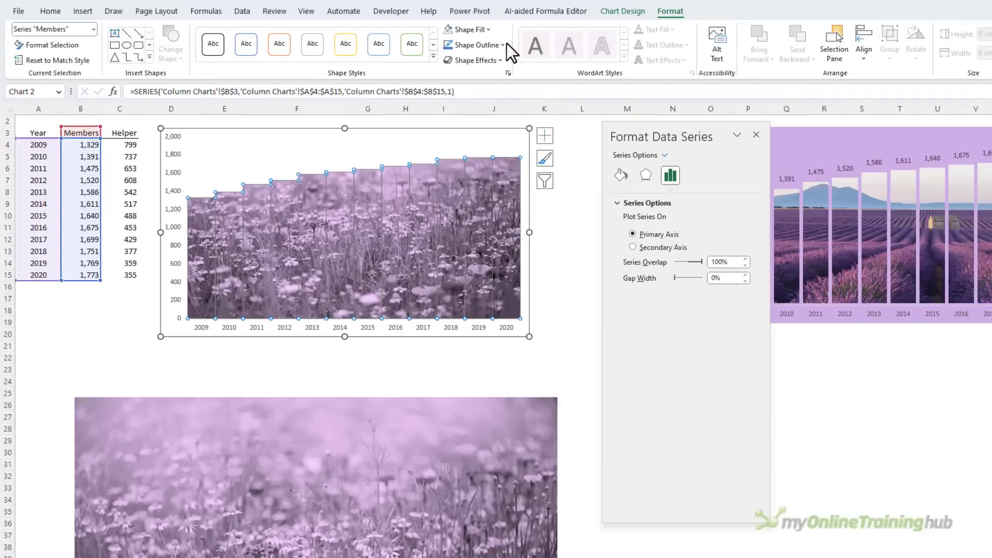
click(503, 45)
click(447, 93)
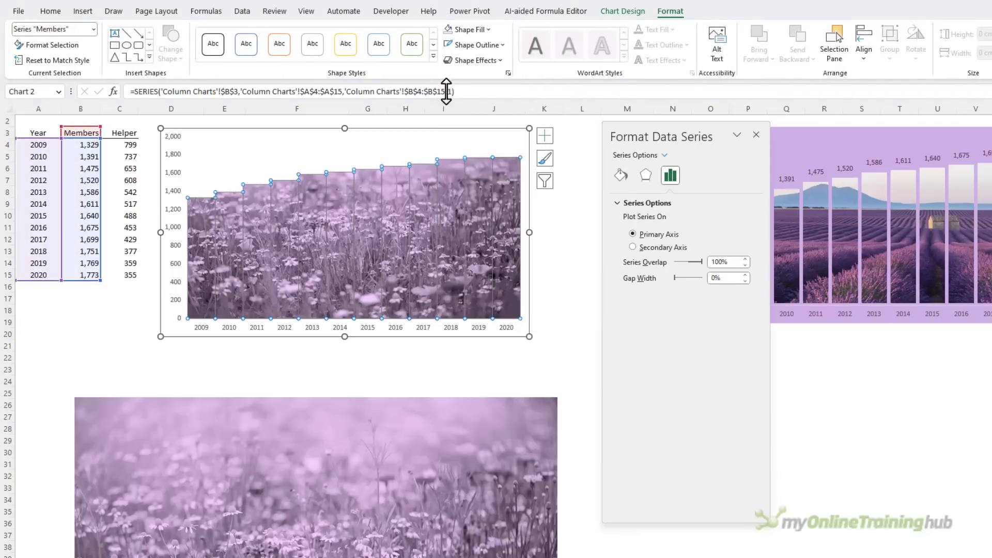
click(500, 45)
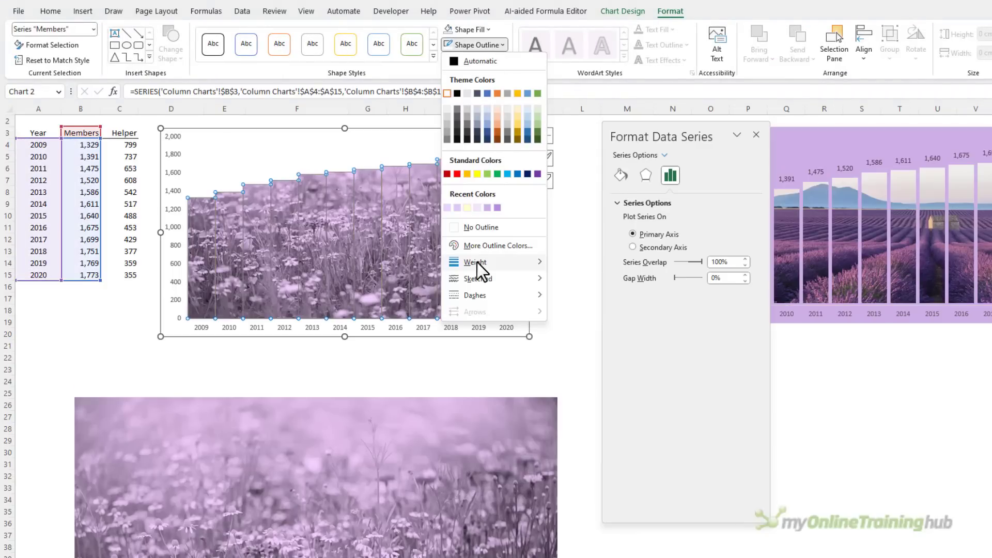
mouse_move(476, 262)
click(590, 370)
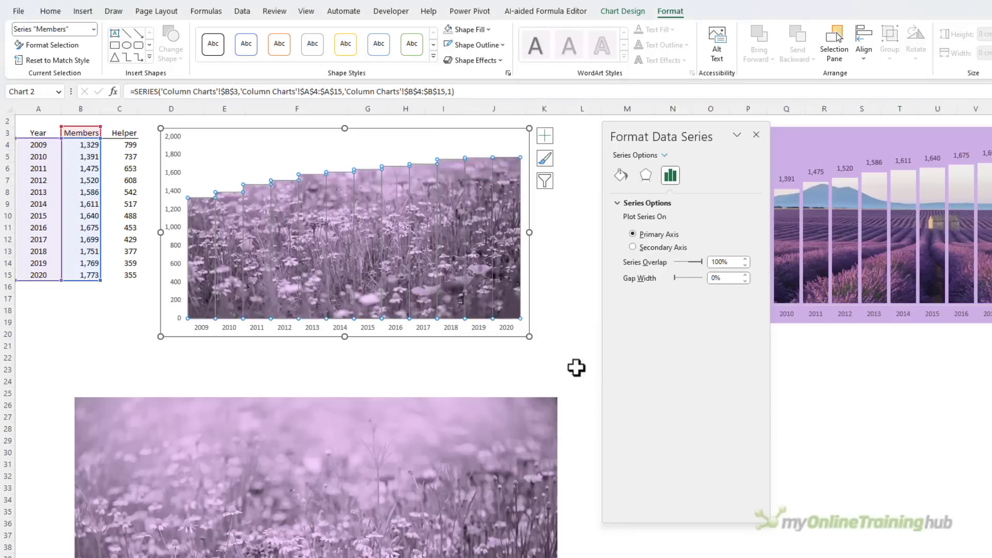
click(488, 360)
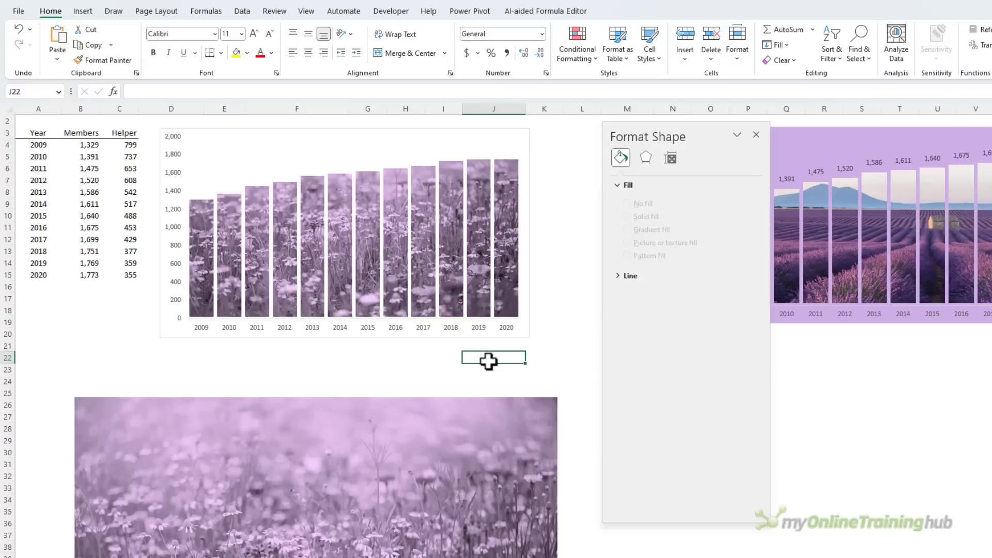
mouse_move(335, 237)
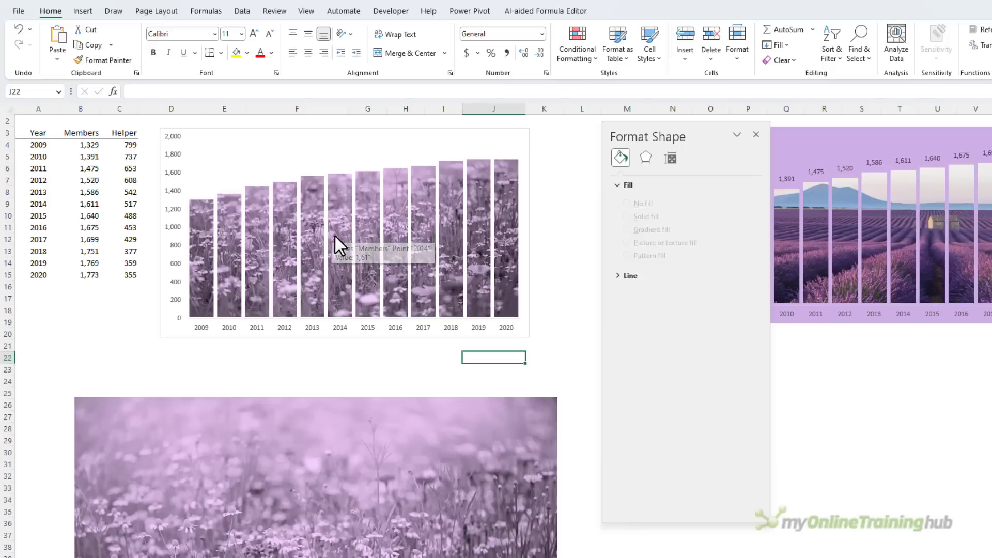
Add data labels to the Helper series and open their label options
click(481, 149)
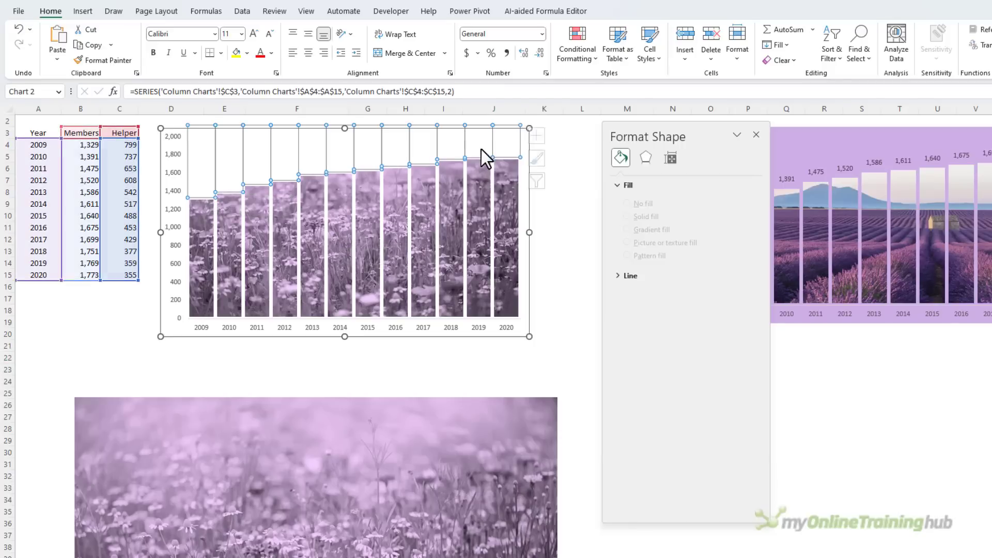
mouse_move(407, 146)
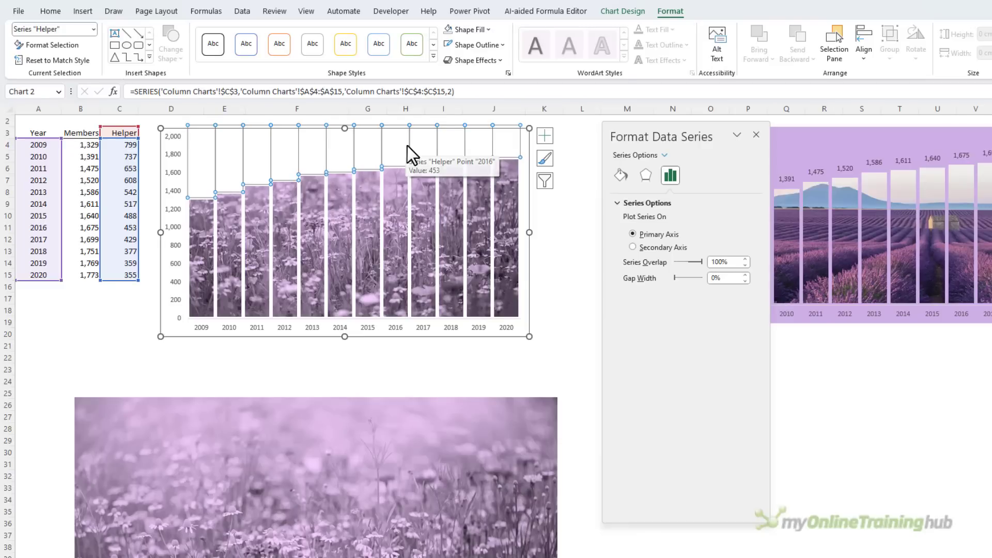
click(544, 136)
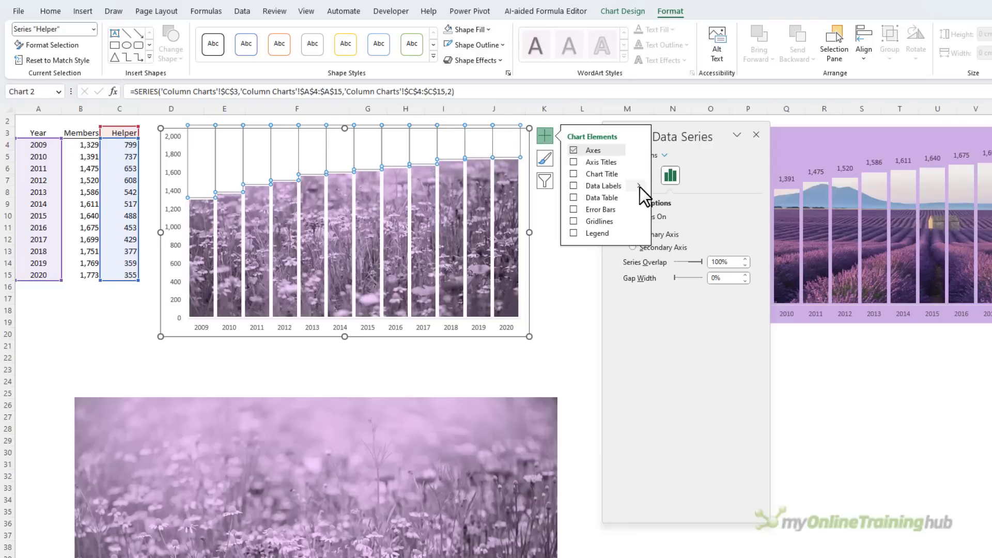
click(640, 187)
click(680, 245)
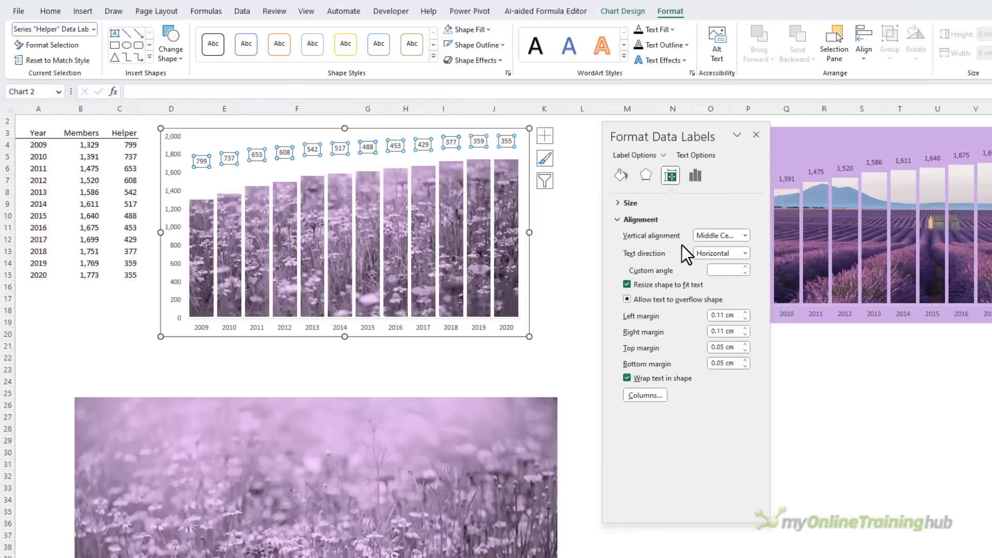
click(700, 181)
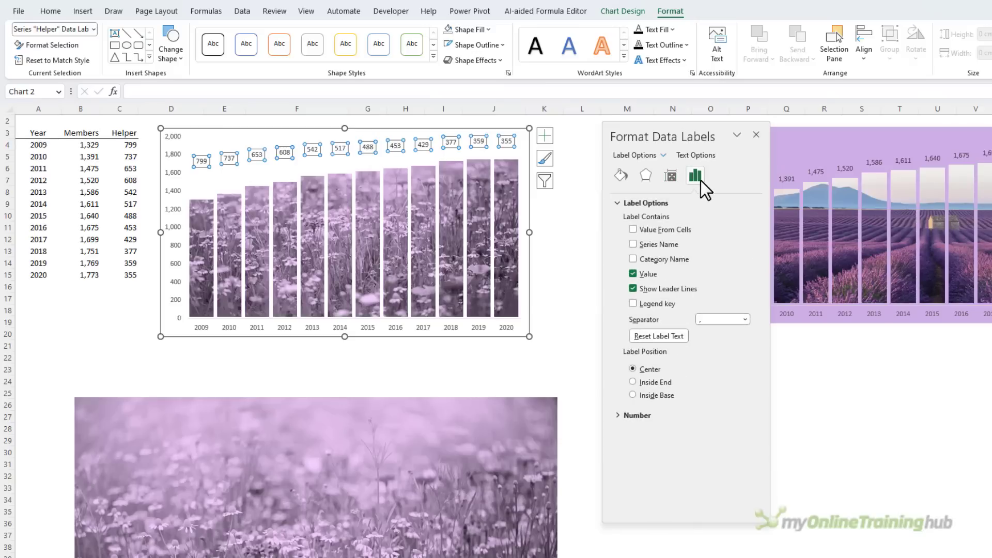
Make the labels show Members values from B4:B15 instead of Value, positioned at Inside Base
click(633, 274)
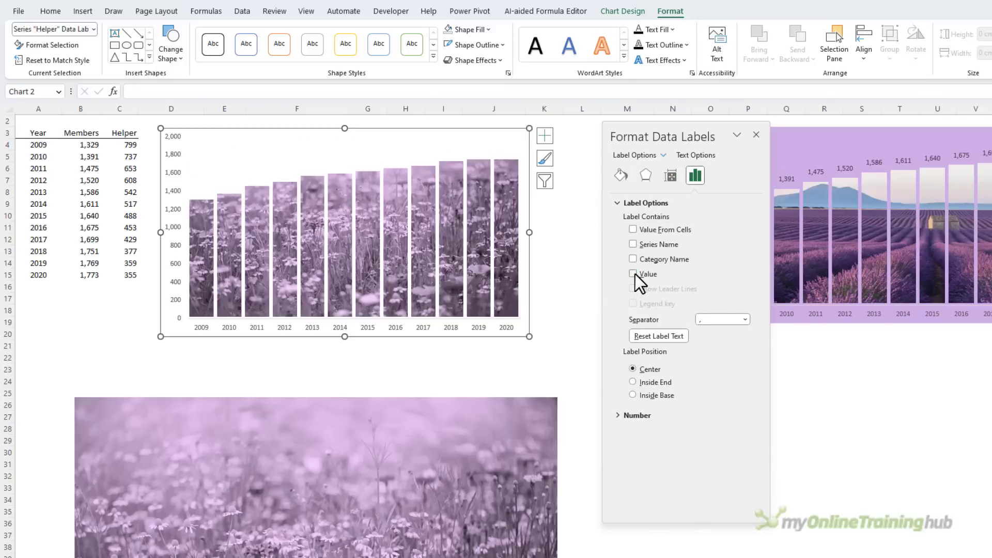
click(633, 231)
drag(93, 151, 91, 273)
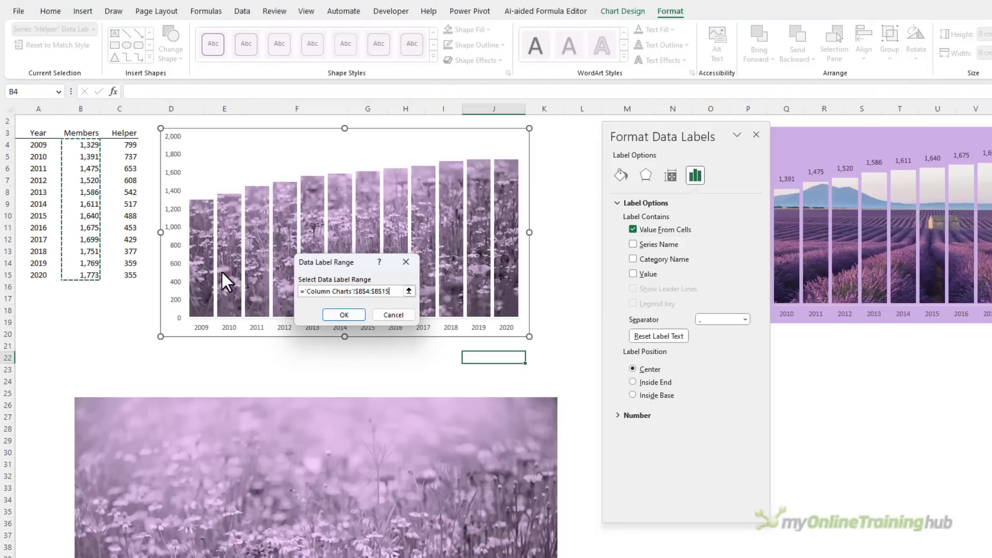
click(342, 315)
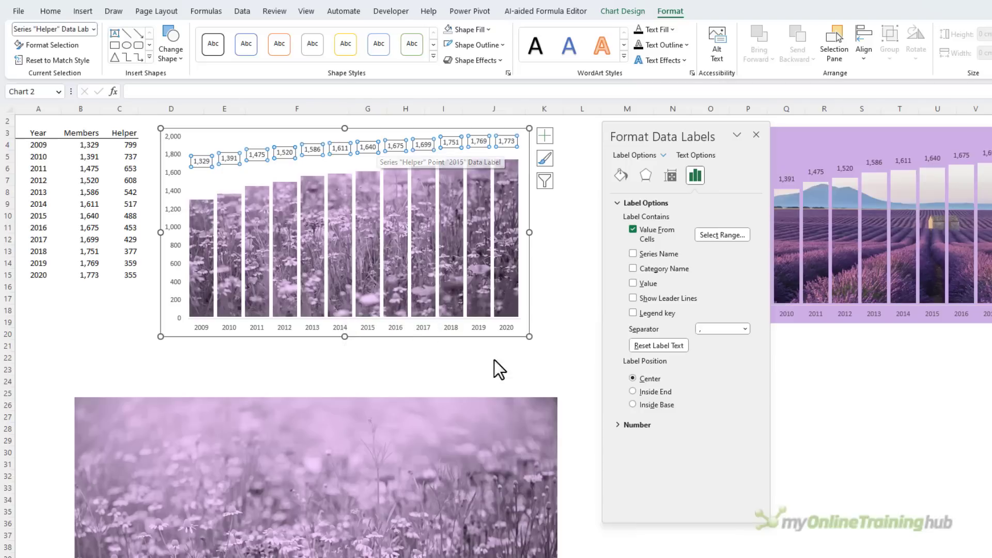
click(647, 404)
click(565, 293)
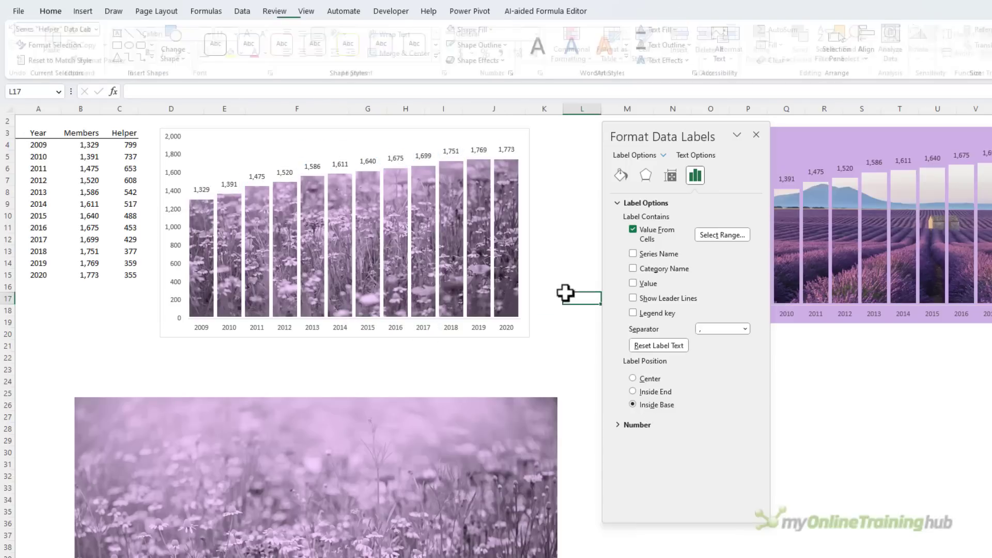
click(476, 141)
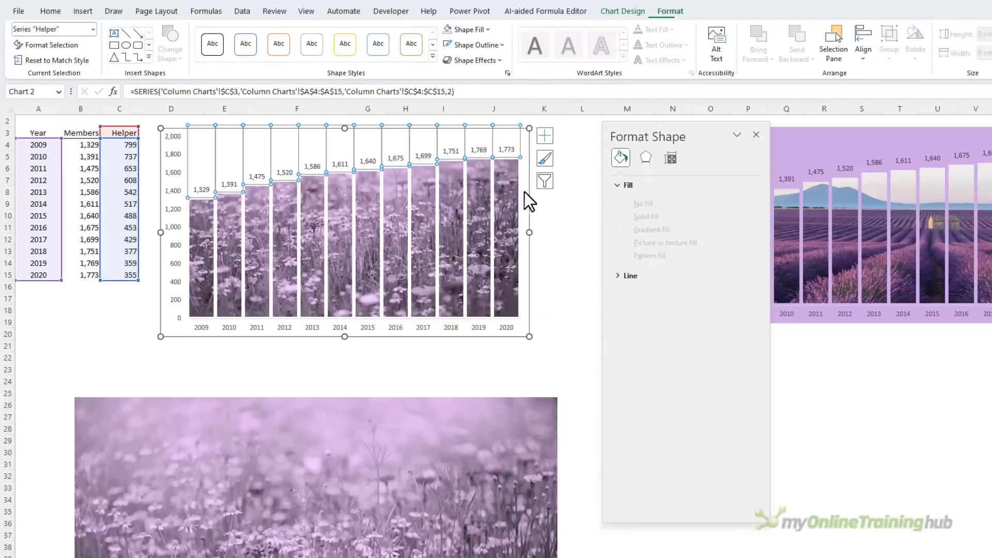
click(547, 216)
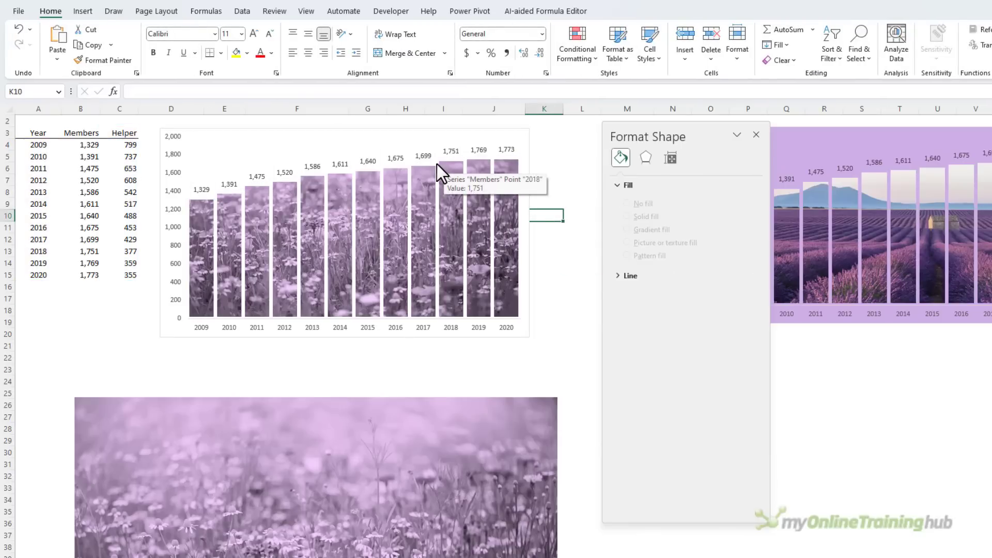
click(175, 163)
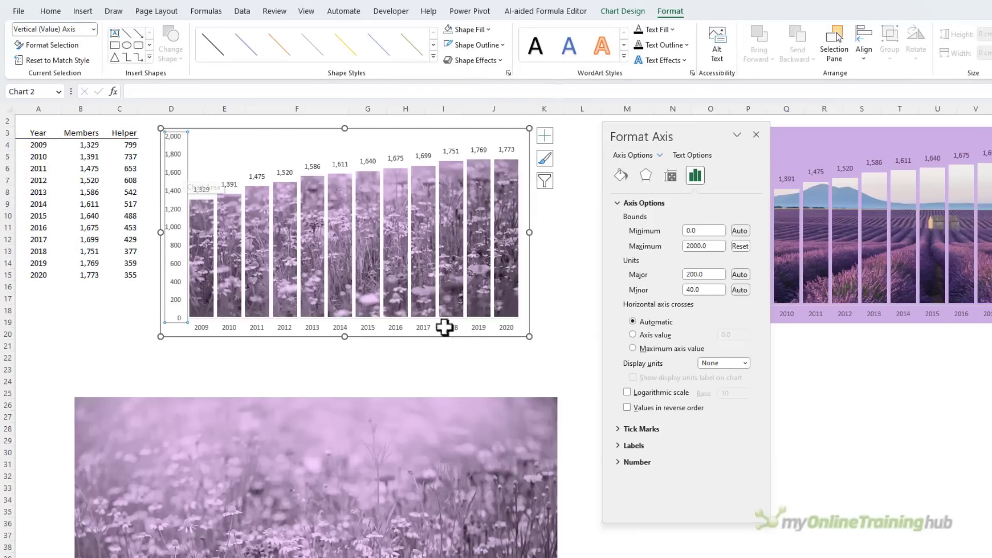
Set the vertical axis label position to None and its fill to No fill
click(618, 444)
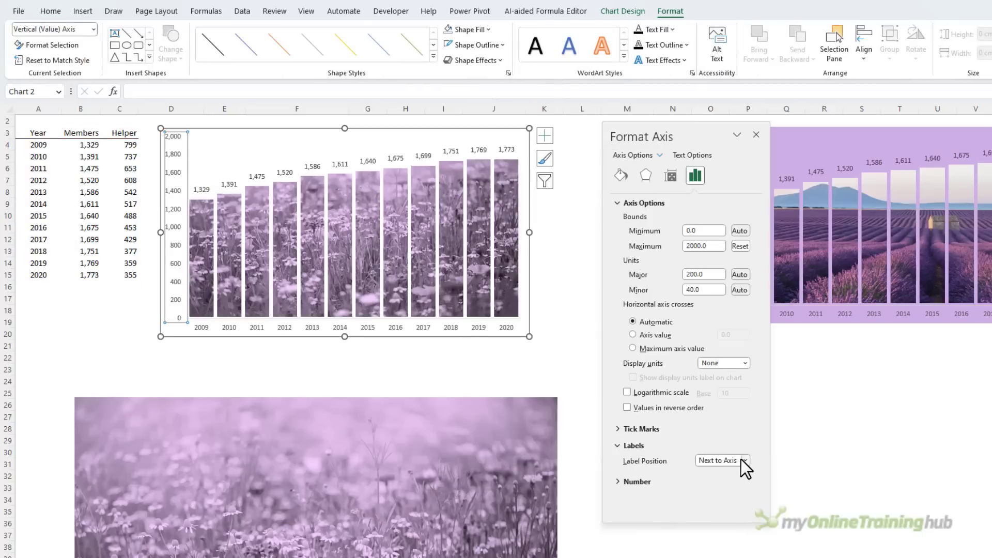
click(743, 459)
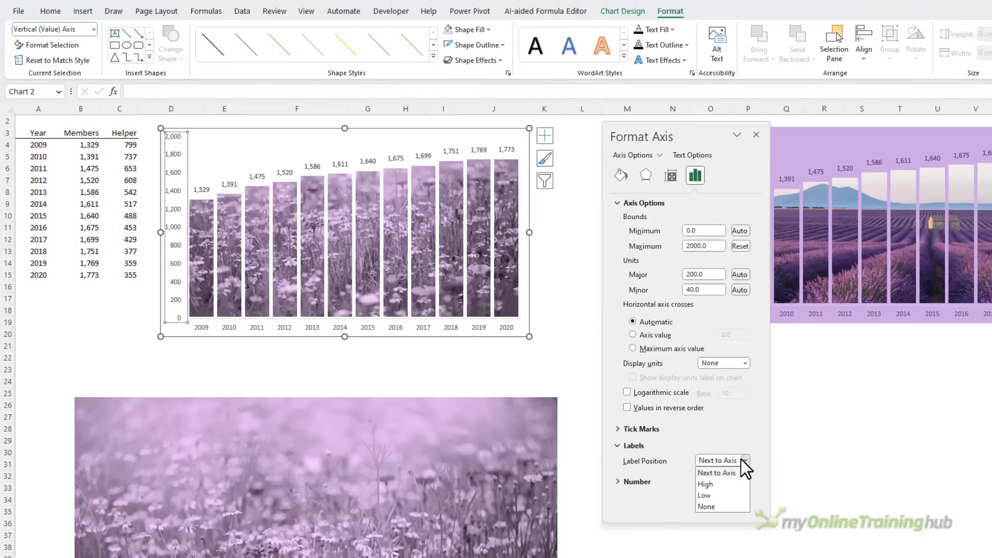
click(715, 505)
click(620, 176)
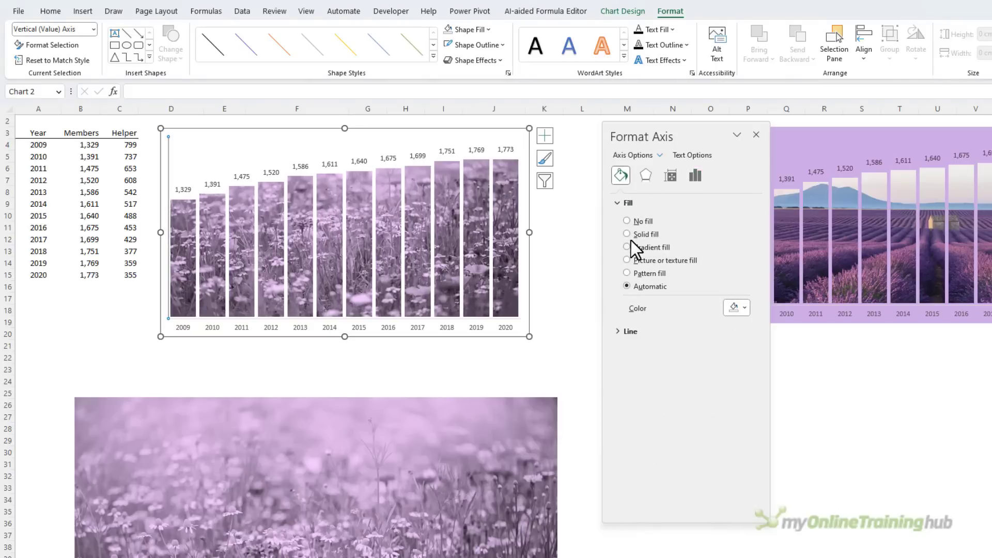
click(627, 221)
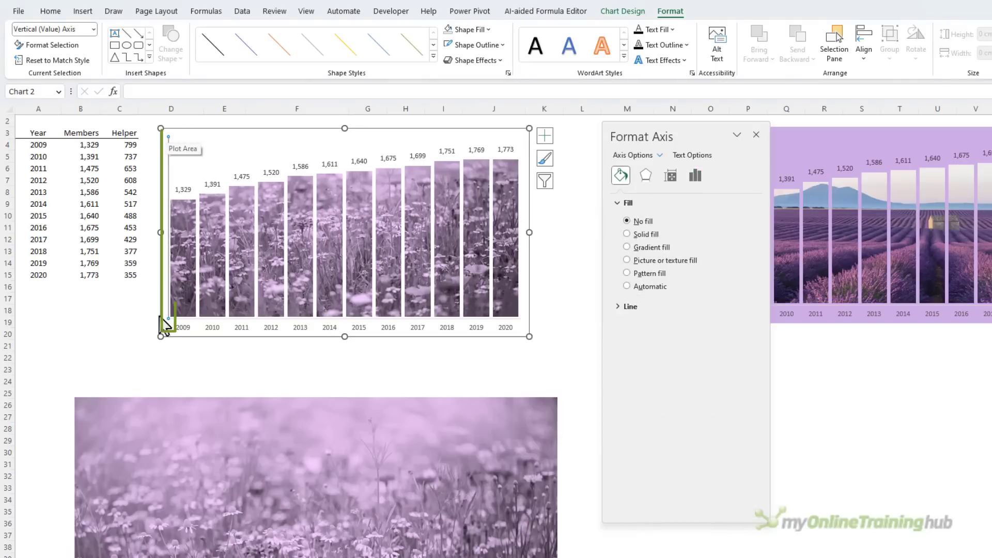
click(133, 322)
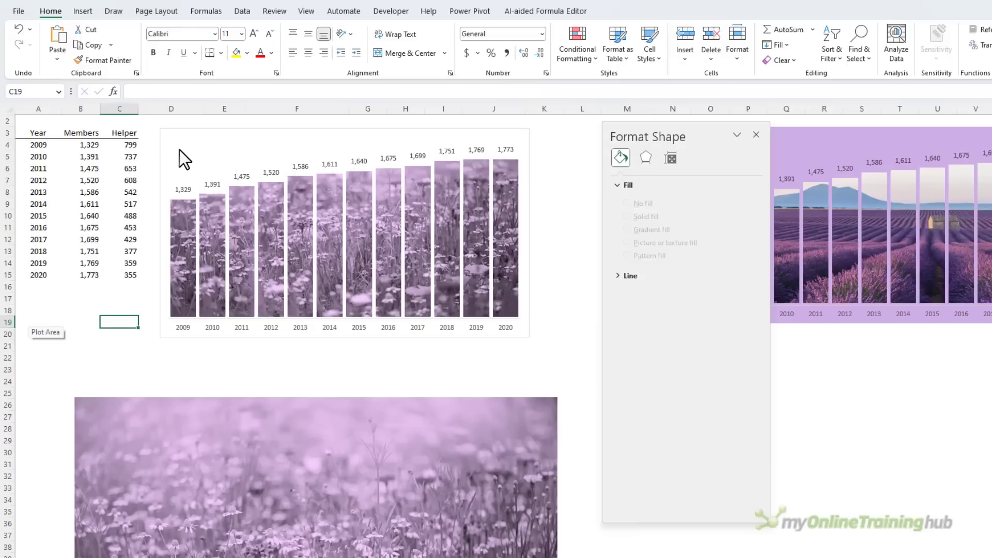
Reselect the column chart and check the Members values in column B
click(178, 131)
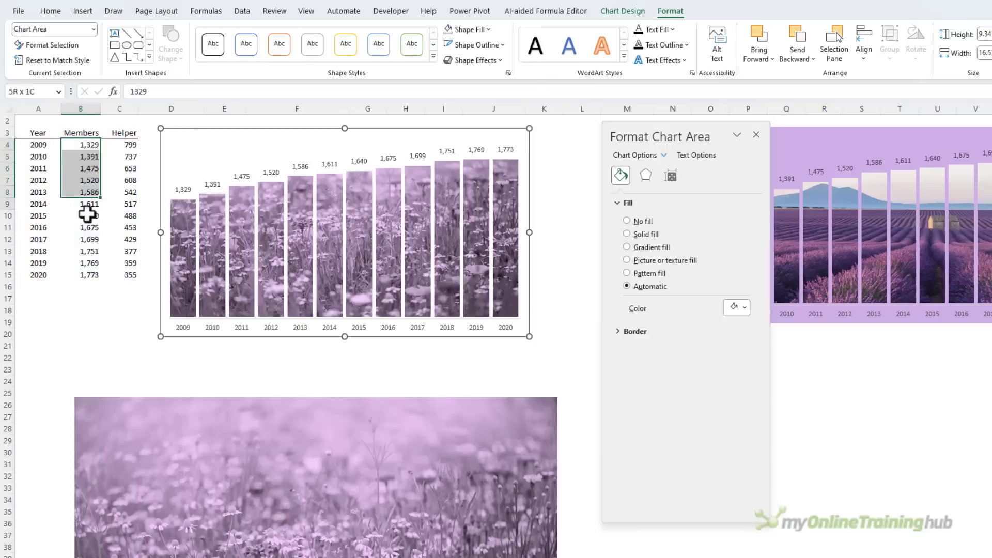
drag(87, 214, 86, 275)
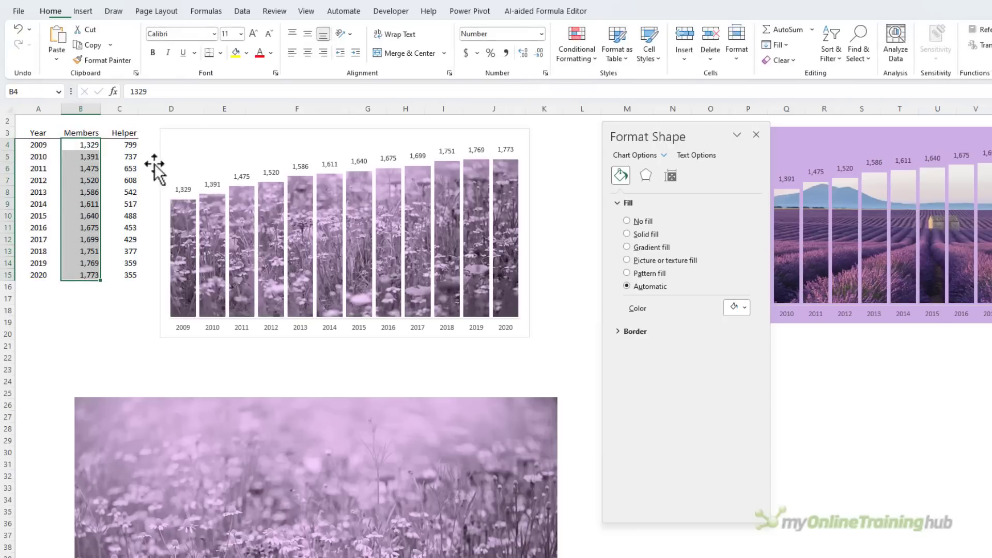
click(175, 123)
click(177, 132)
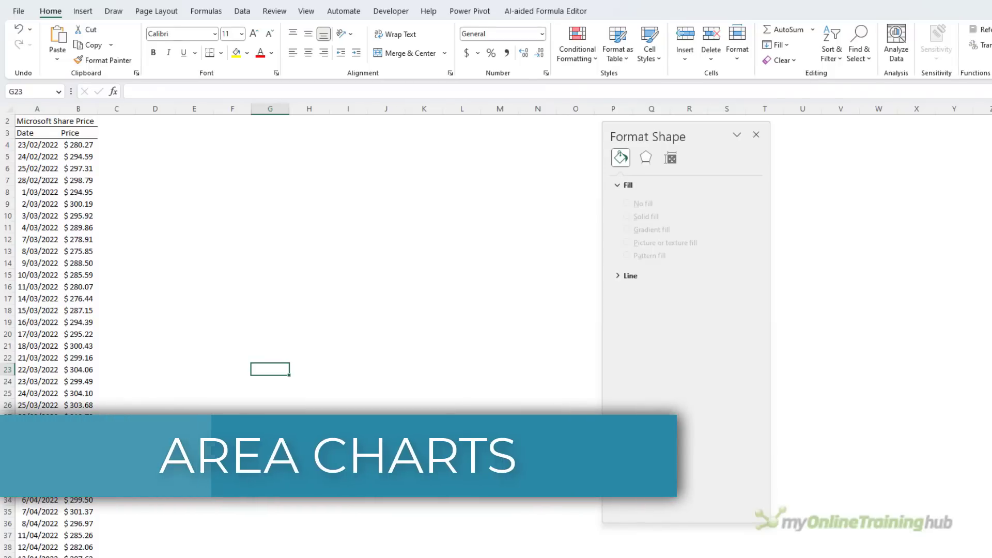
Select the Date and Price data with headers, A3:B254
click(49, 146)
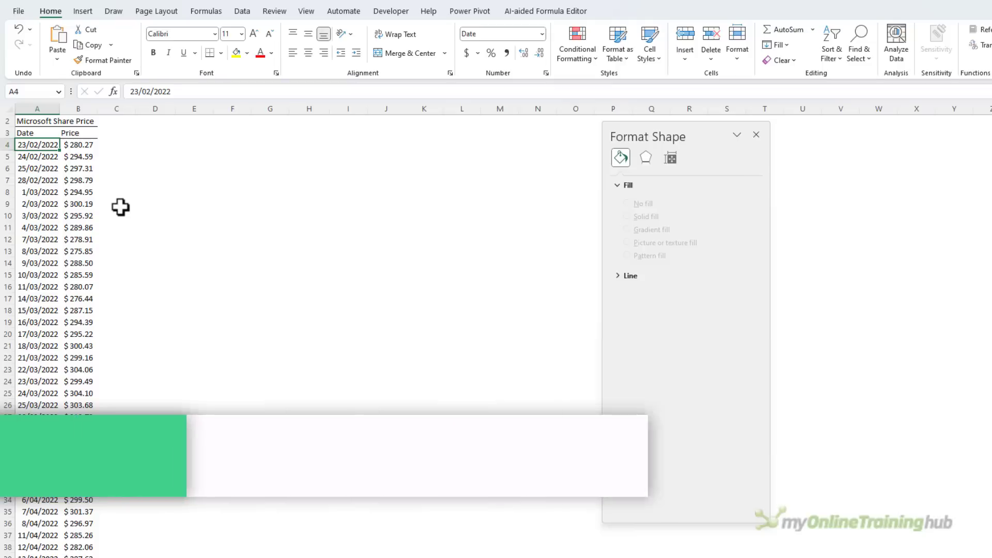
key(Right)
key(Left)
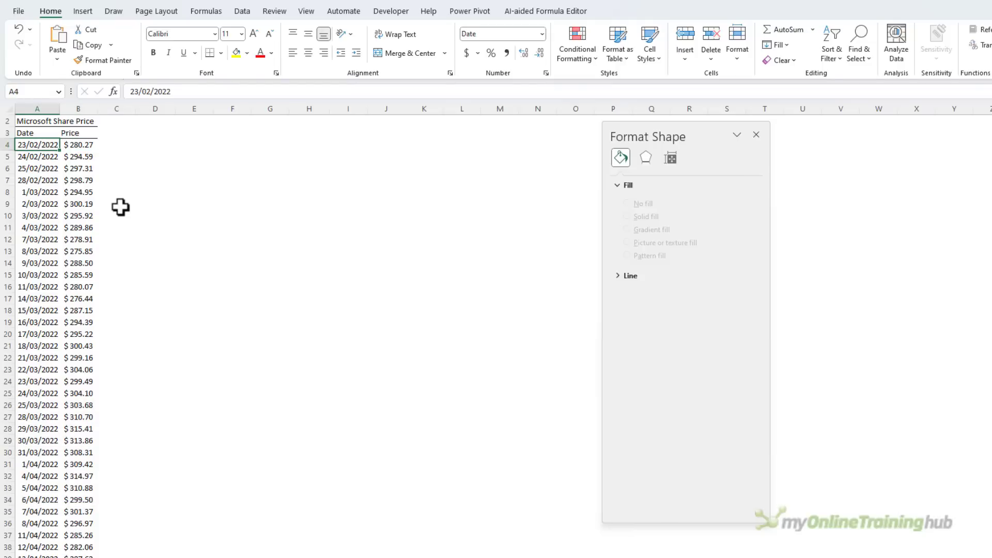
key(Up)
key(ctrl+shift+Right)
key(ctrl+shift+Down)
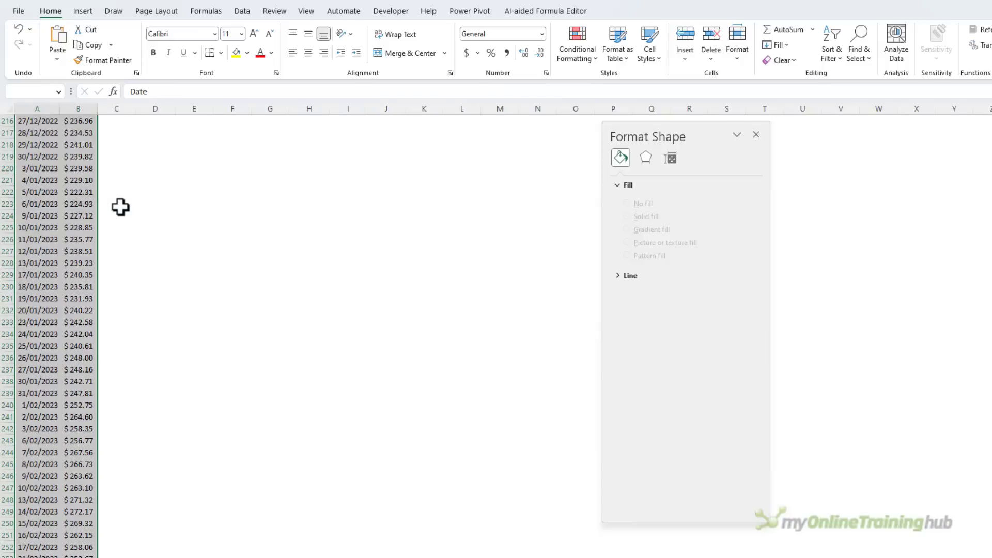
key(ctrl+BackSpace)
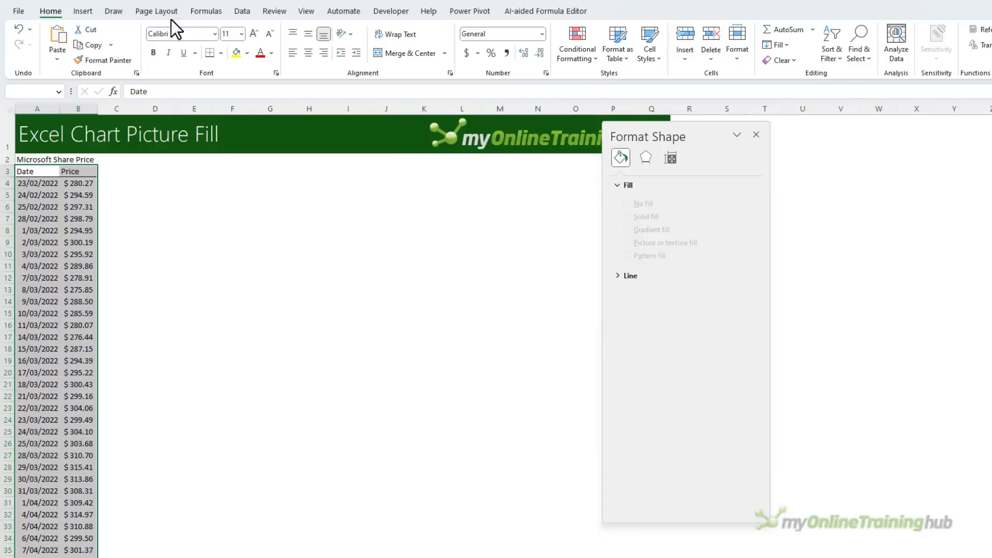
Insert a 2-D Area chart of the prices, move it beside the data and enlarge it
click(83, 11)
click(522, 44)
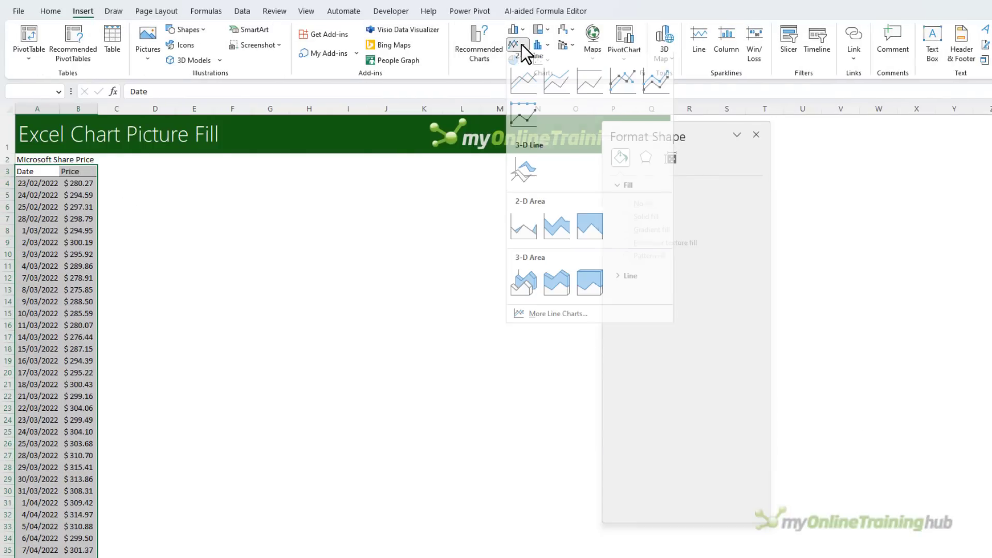
click(523, 226)
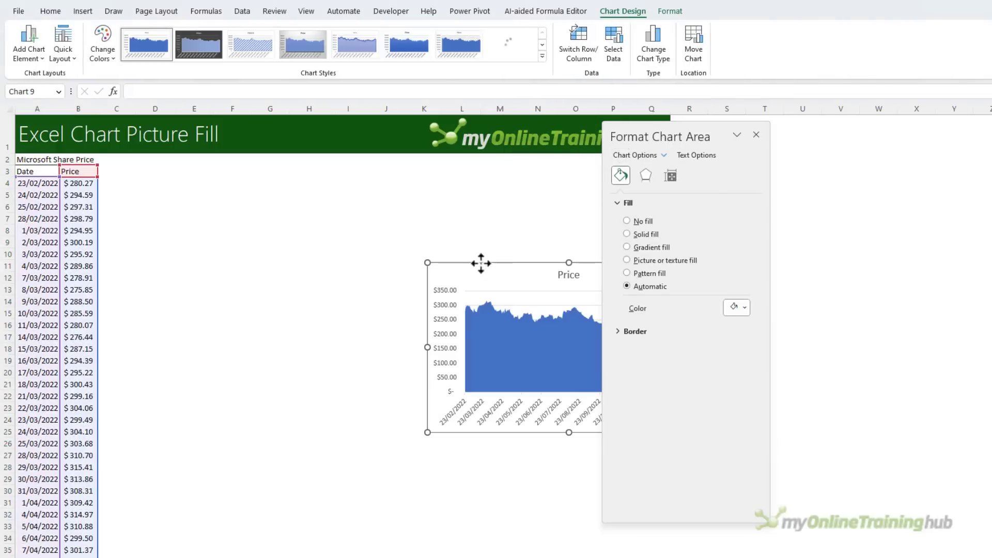
drag(481, 263, 179, 164)
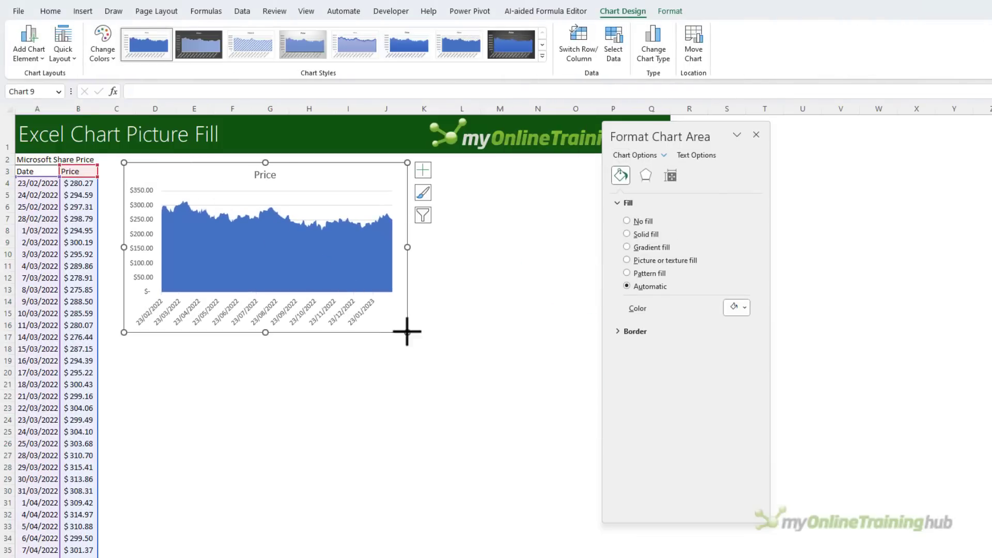
drag(407, 332, 597, 414)
click(362, 271)
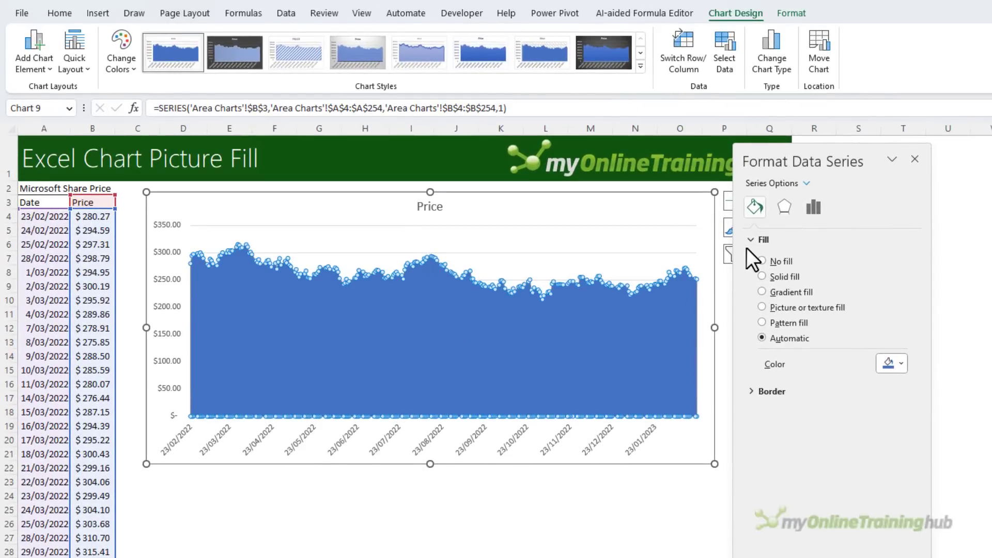
Picture-fill the Price area with the blue digital-data stock image found by searching 'computer'
click(763, 307)
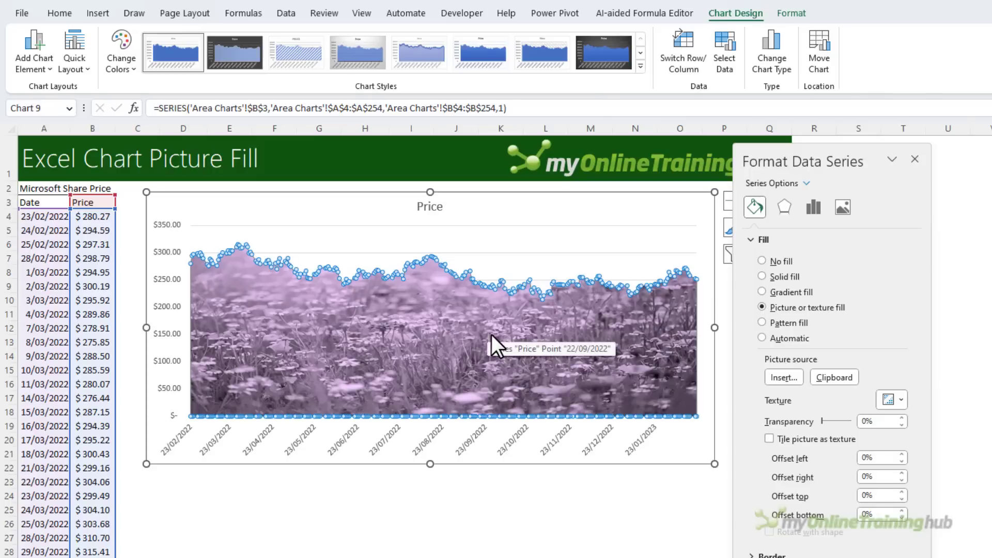
click(782, 379)
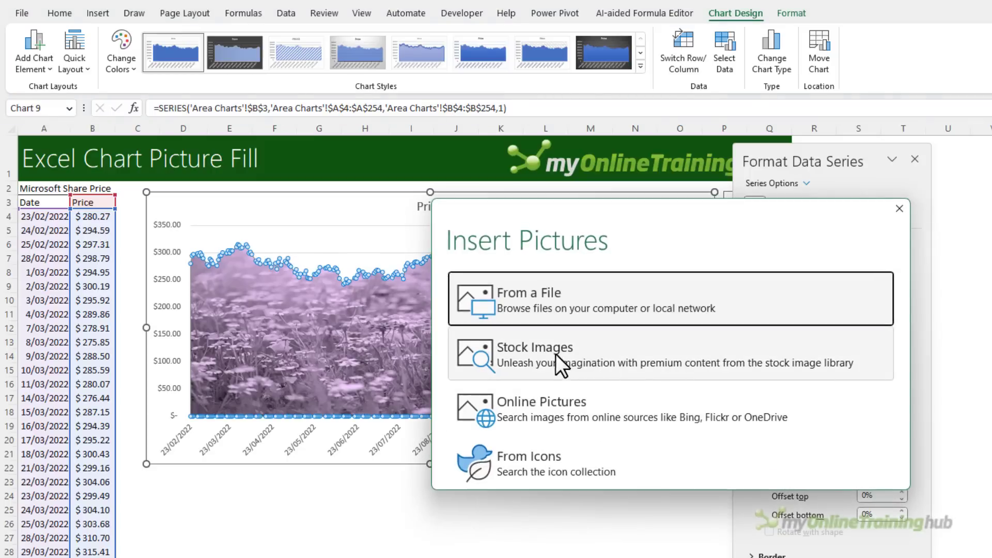
click(551, 353)
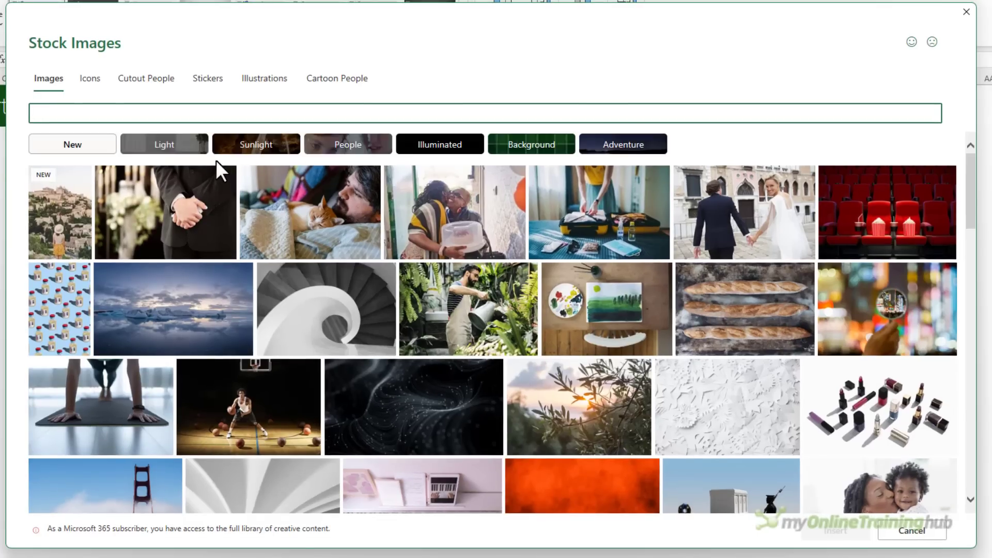
text(computer)
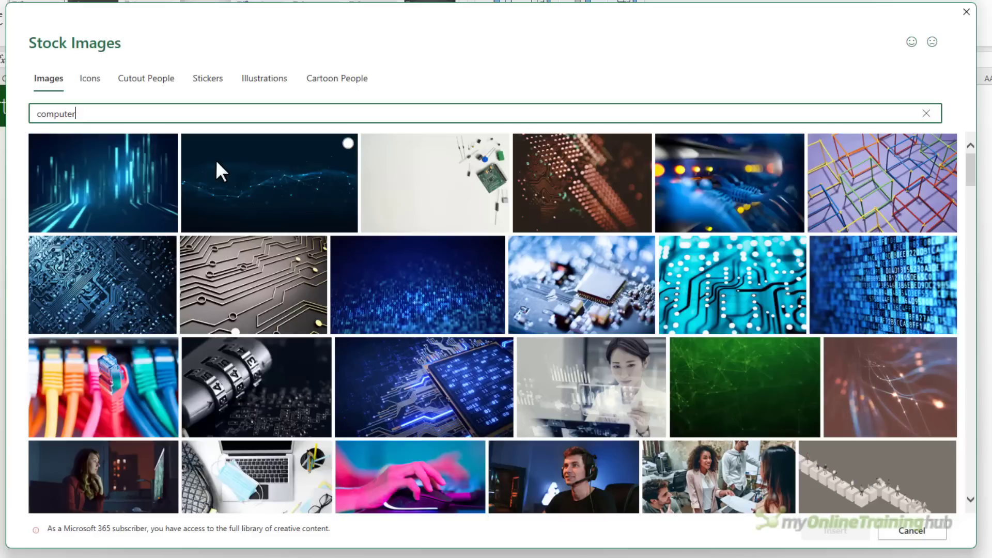
double_click(383, 291)
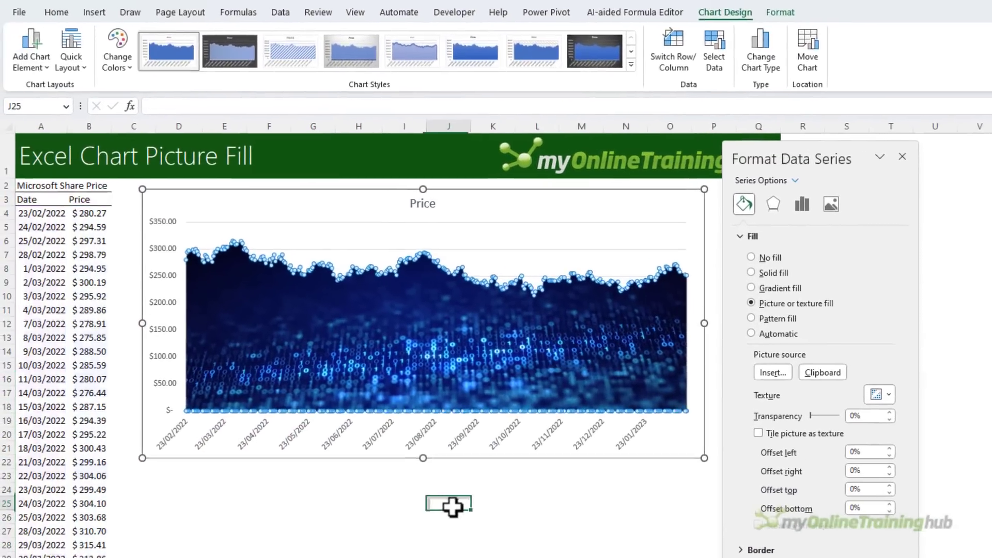
Remove the Price chart title and the horizontal gridlines
click(453, 506)
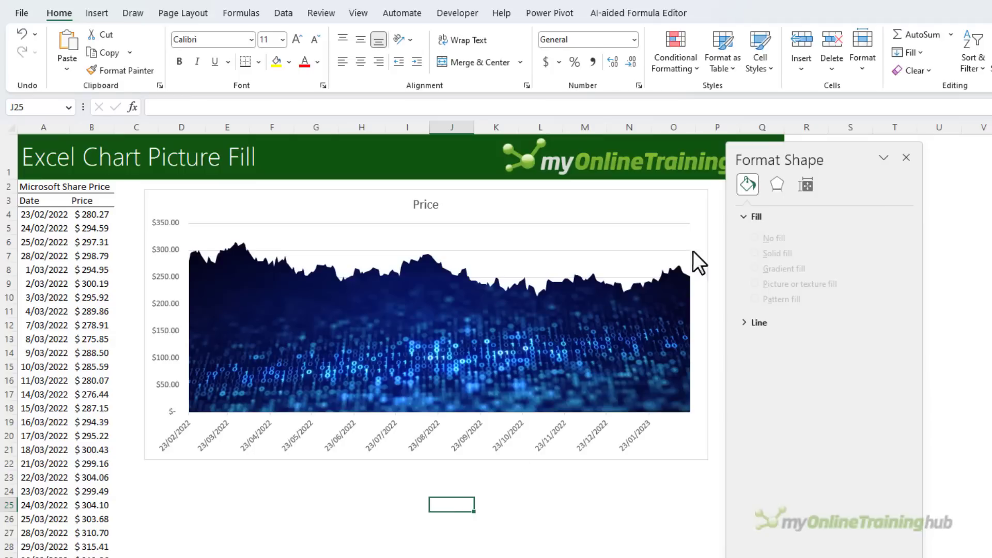
drag(824, 153, 873, 160)
click(685, 199)
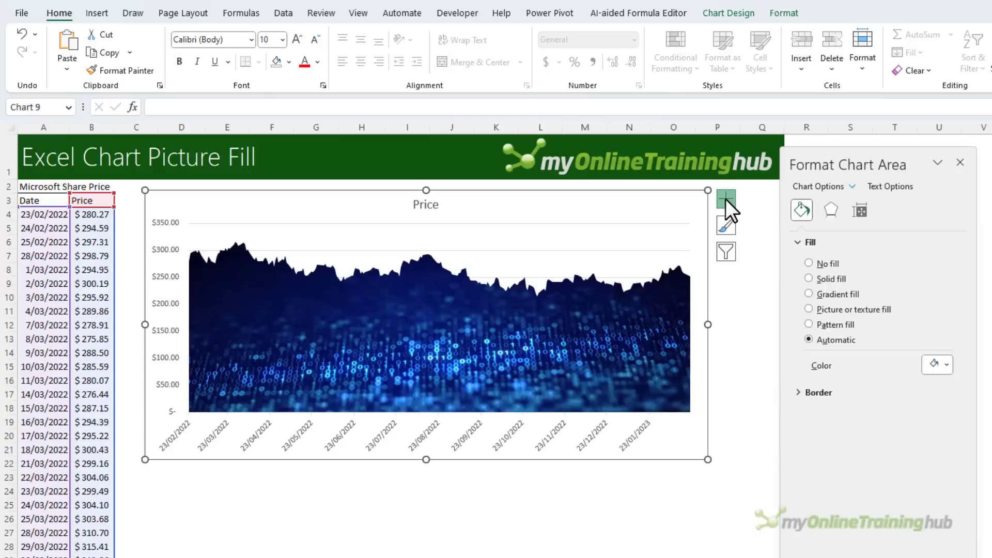
click(726, 200)
click(757, 244)
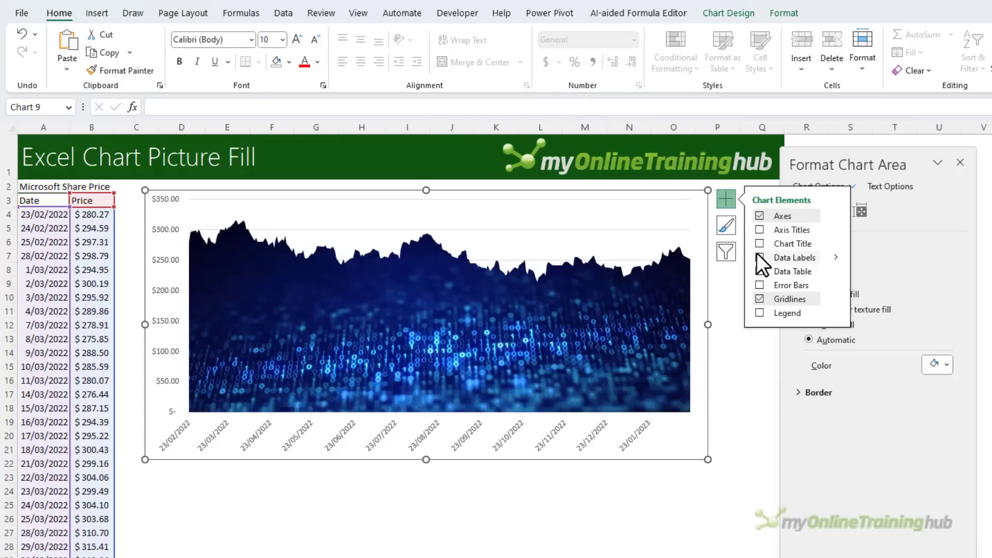
click(755, 299)
Copy the Price values from B4 down and paste them into the chart as a new series
click(94, 214)
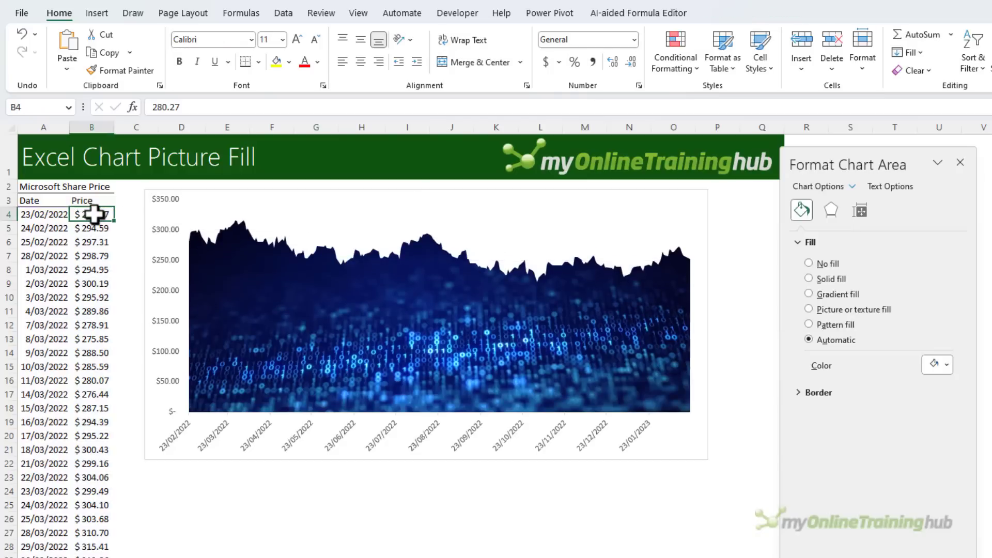
key(ctrl+shift+Down)
key(ctrl+c)
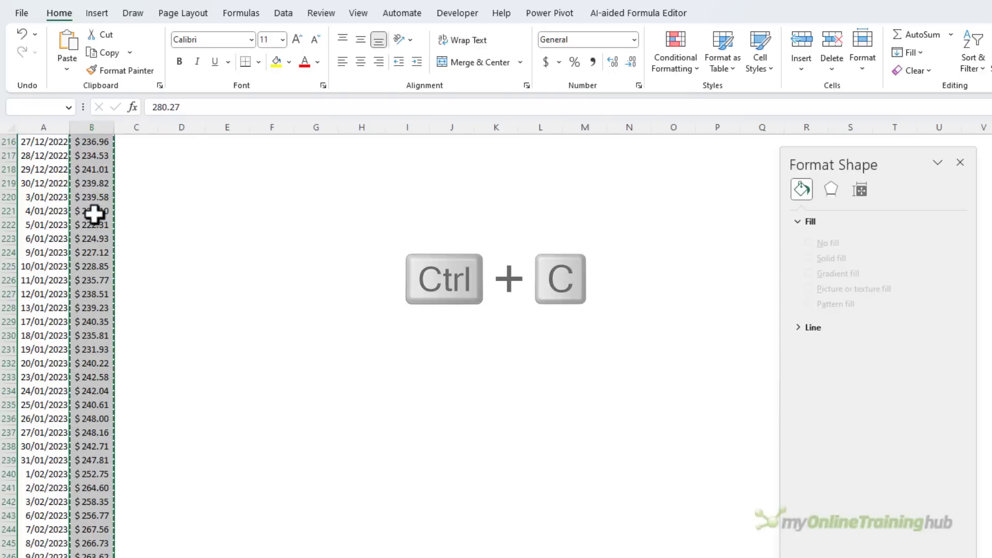
key(ctrl+Home)
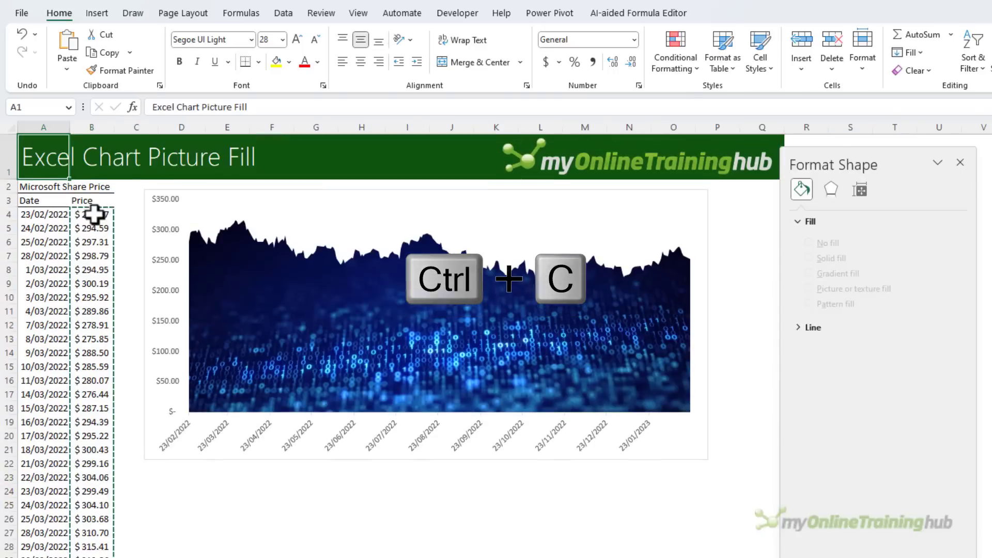
click(300, 192)
key(ctrl+v)
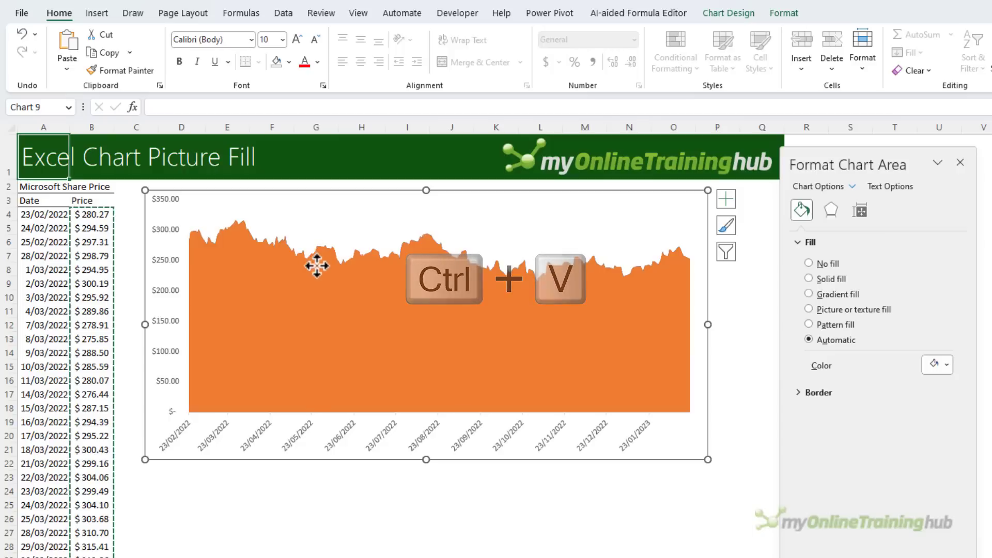
Change the chart to a Combo with Series2 plotted as a Line
click(391, 284)
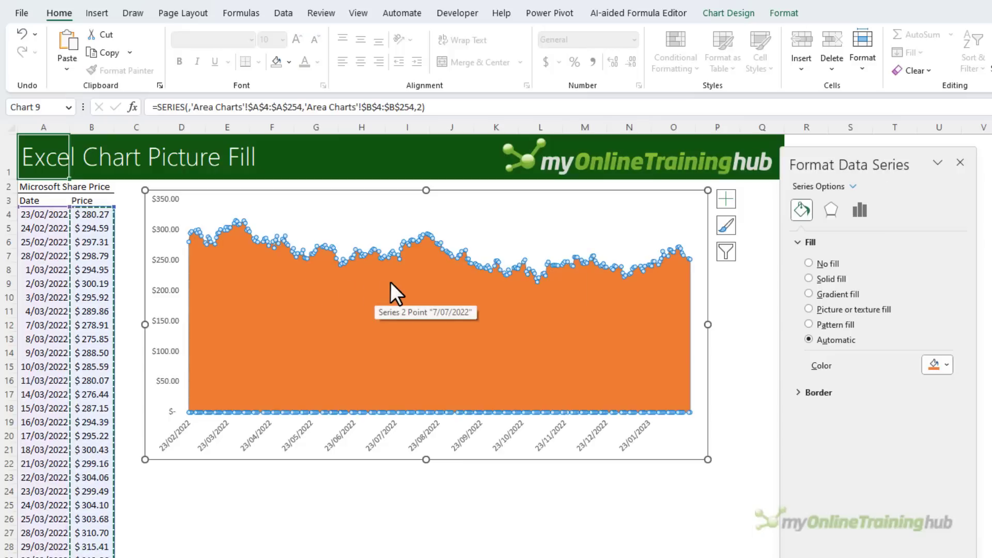
click(757, 16)
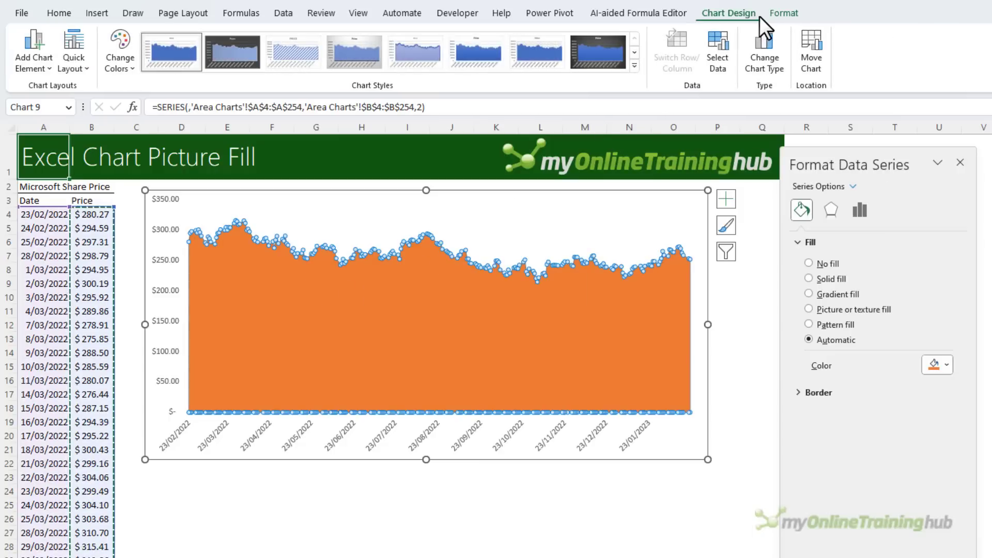
click(761, 46)
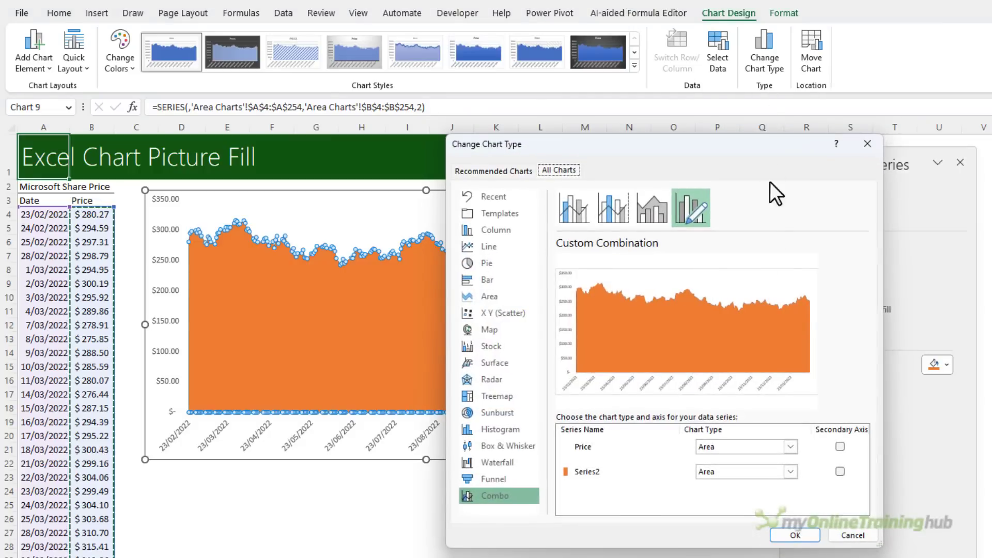
click(789, 472)
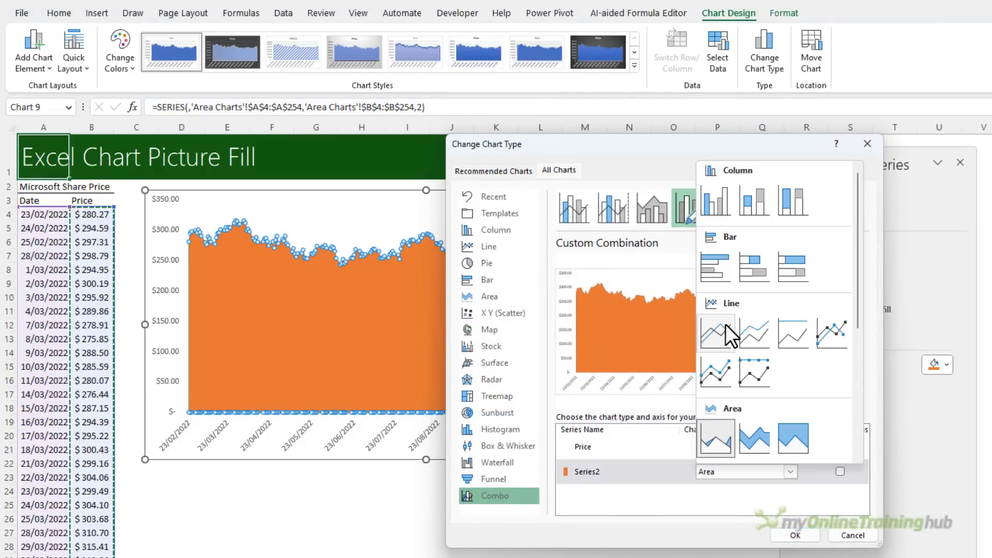
click(777, 330)
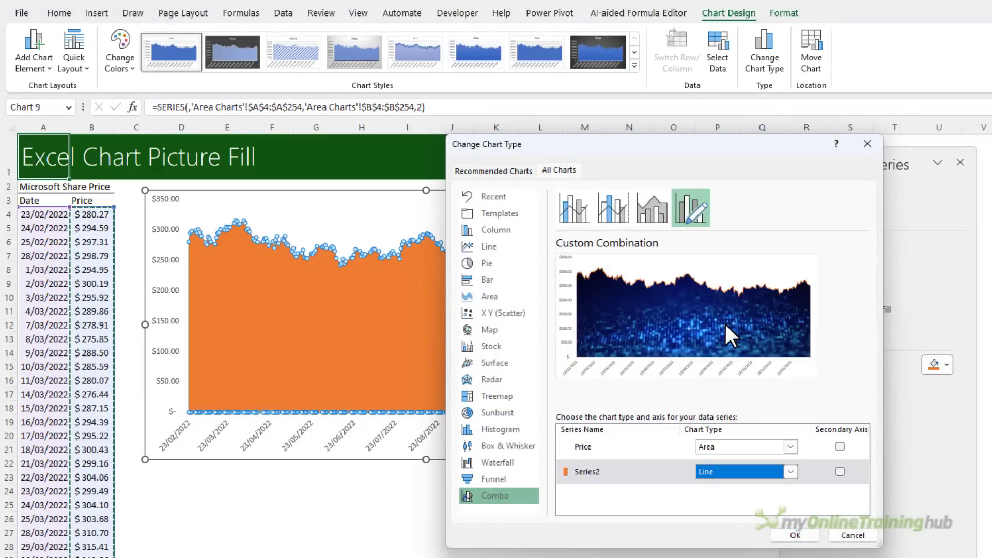
click(794, 535)
Make the Series2 line solid light blue with a 1.5 pt width
click(476, 523)
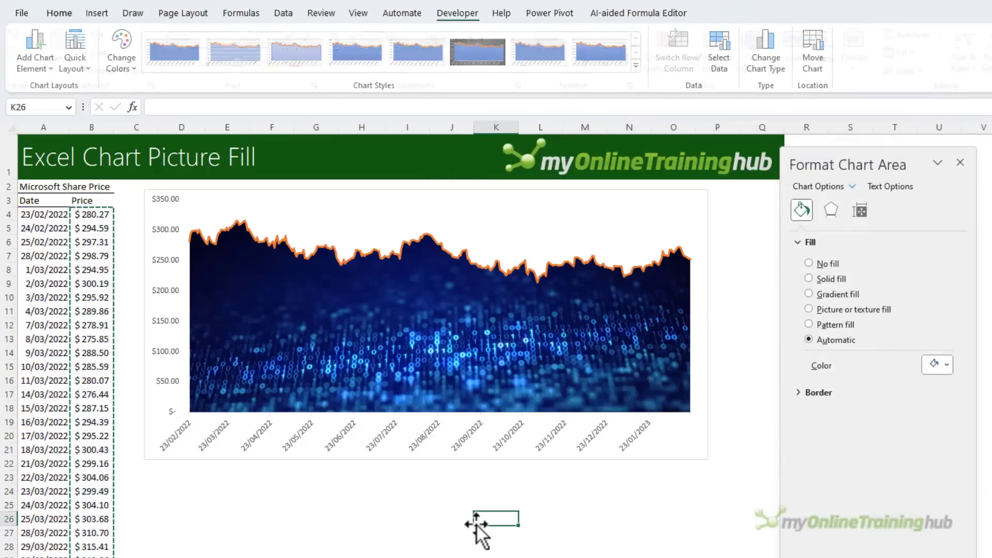
click(401, 244)
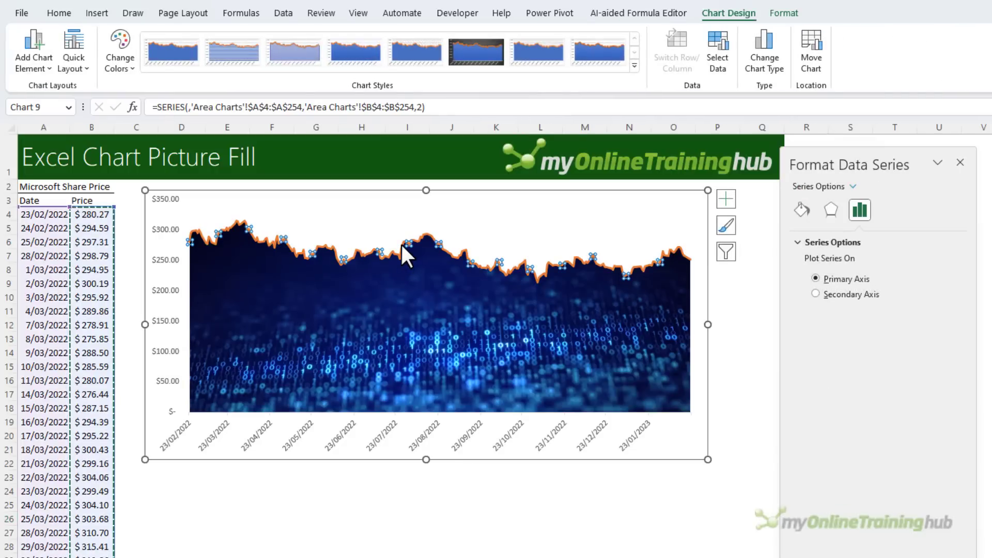
click(810, 207)
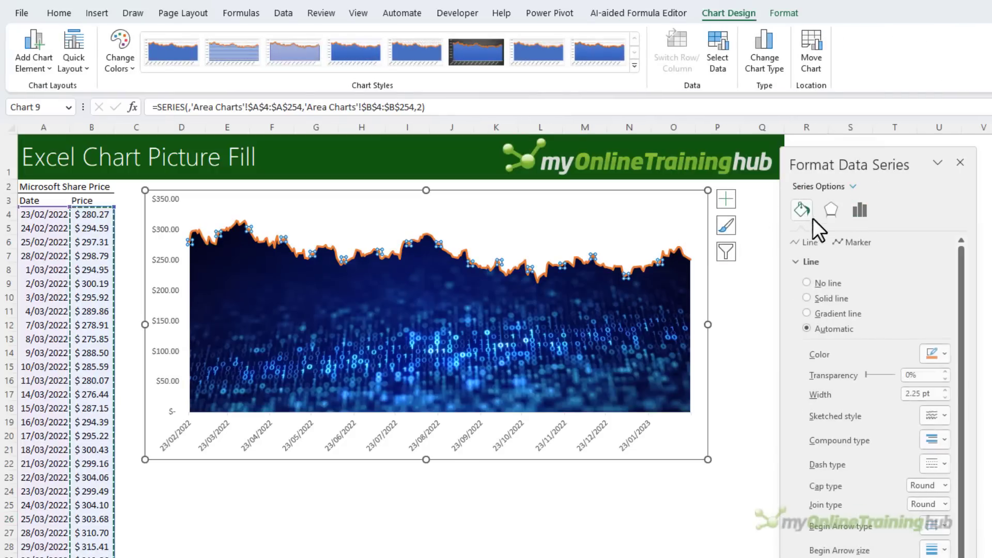
click(826, 297)
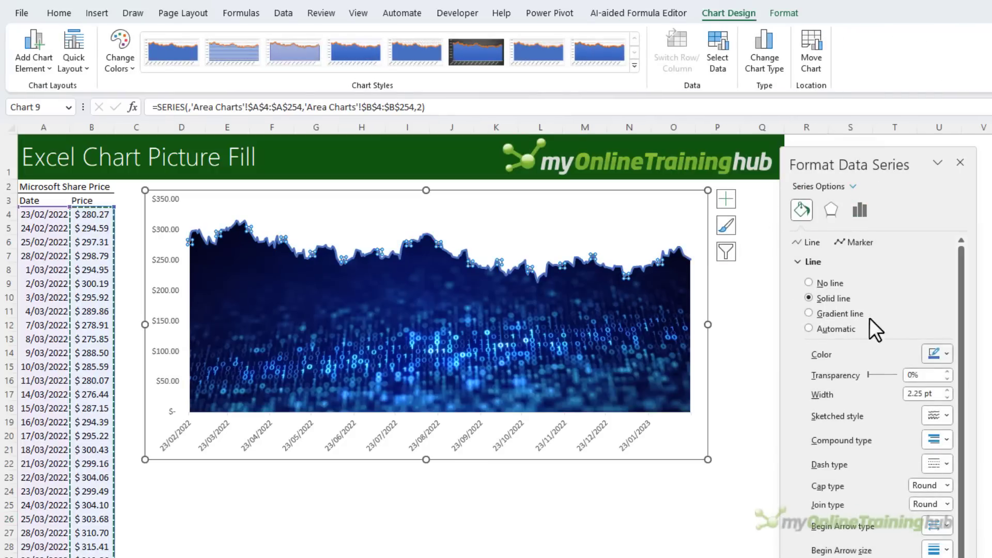
click(946, 354)
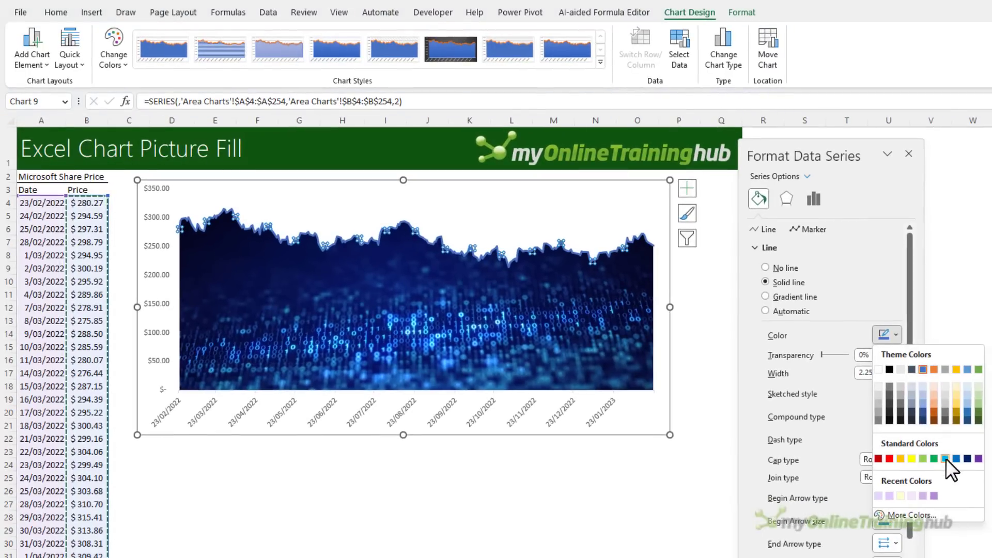
click(947, 459)
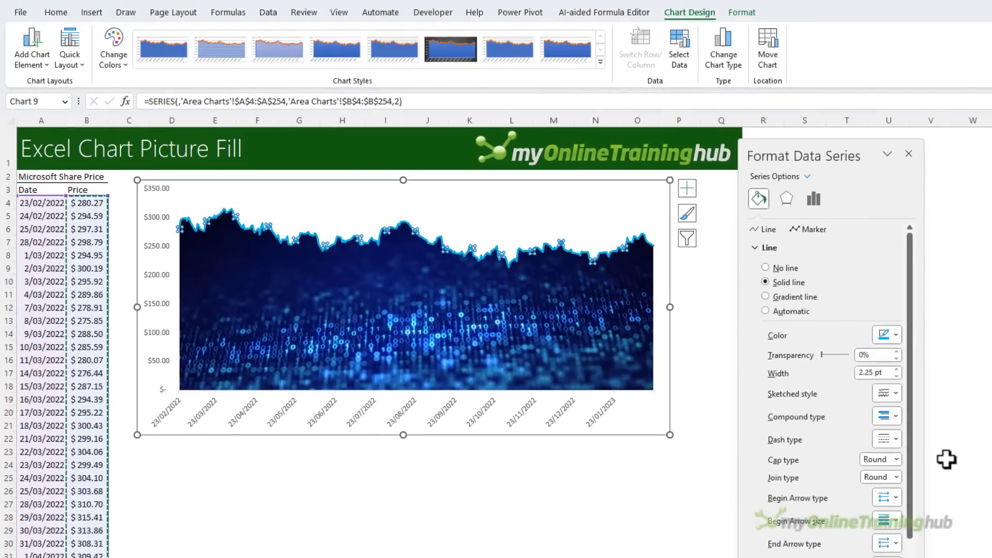
click(897, 376)
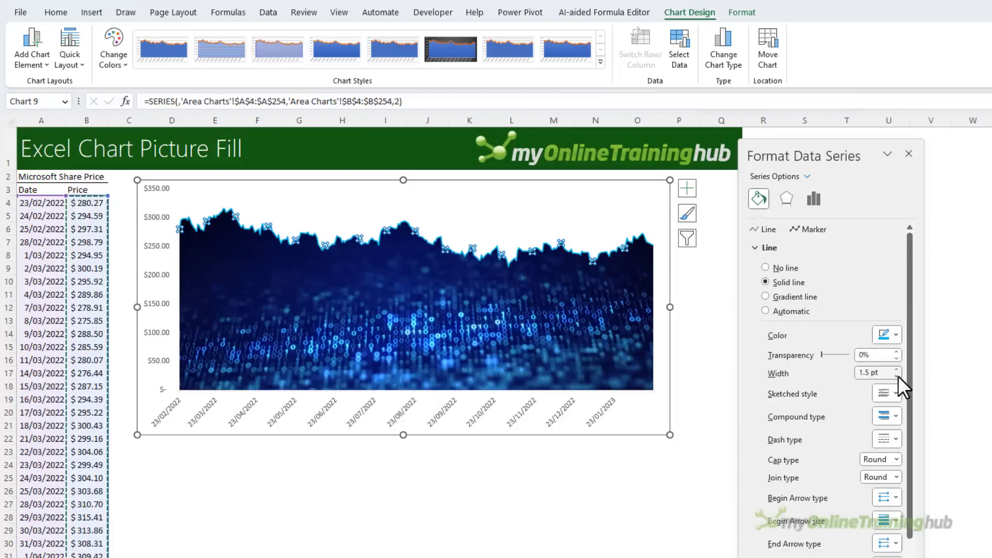
click(595, 460)
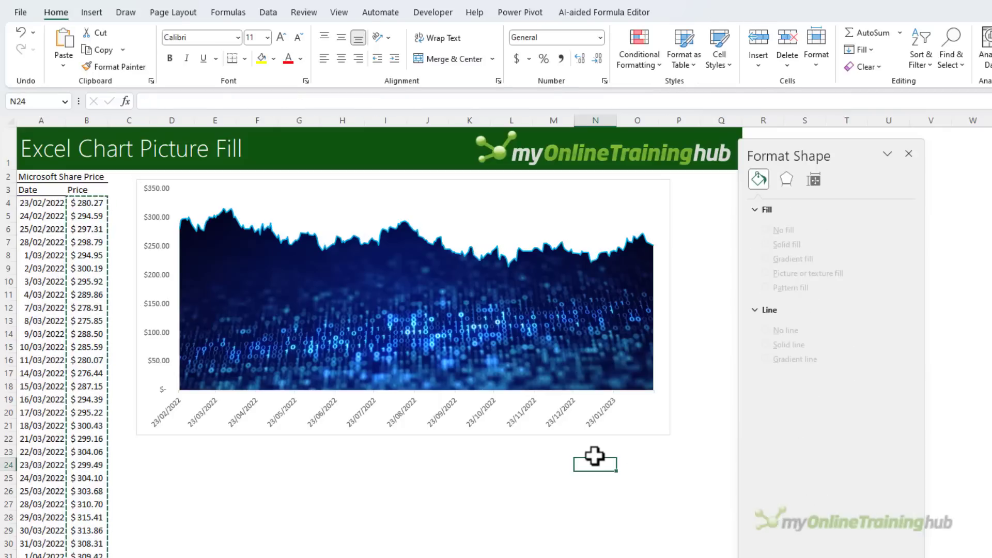